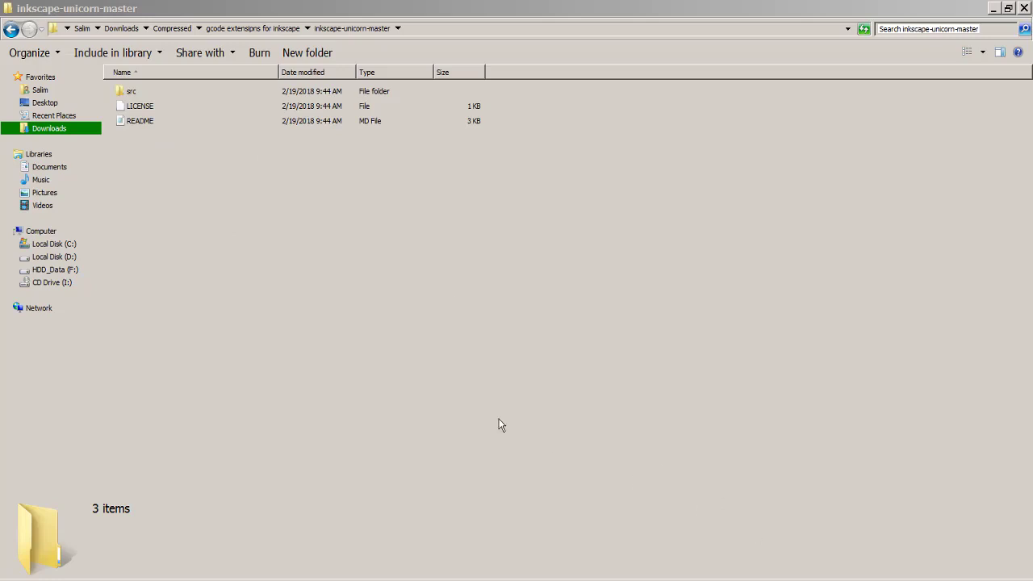
- Open the src folder of inkscape-unicorn-master and copy the unicorn folder, .gitignore, unicorn.inx and unicorn.py
click(131, 97)
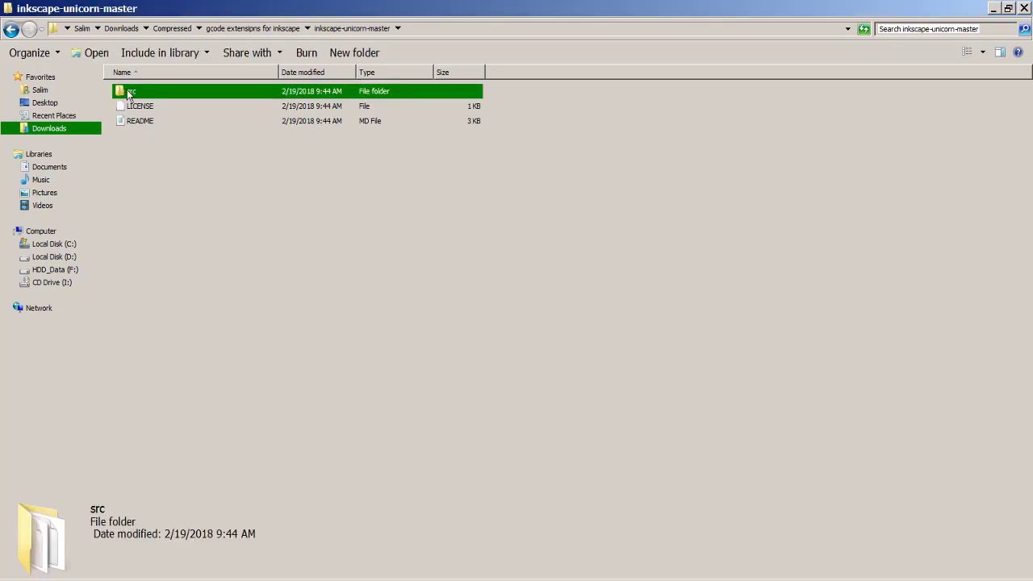
double_click(126, 90)
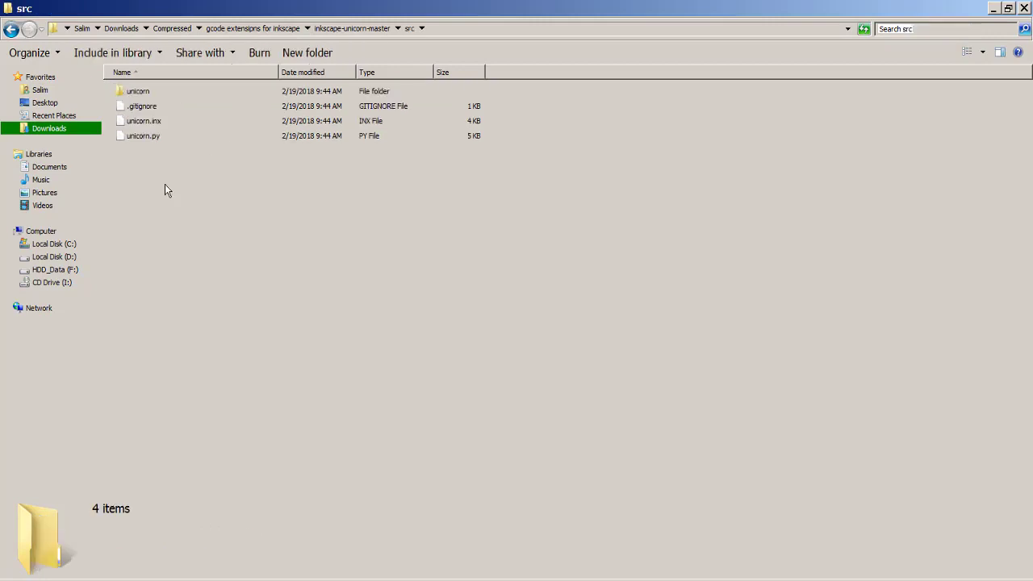
drag(165, 191, 164, 74)
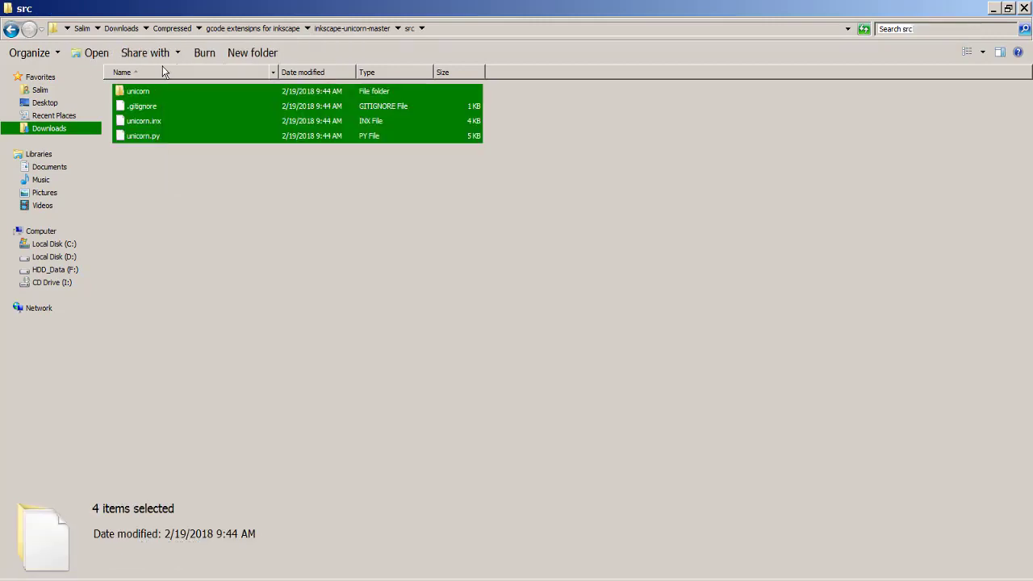
- Open the Inkscape extensions folder at C:\Program Files\Inkscape\share\extensions
click(168, 580)
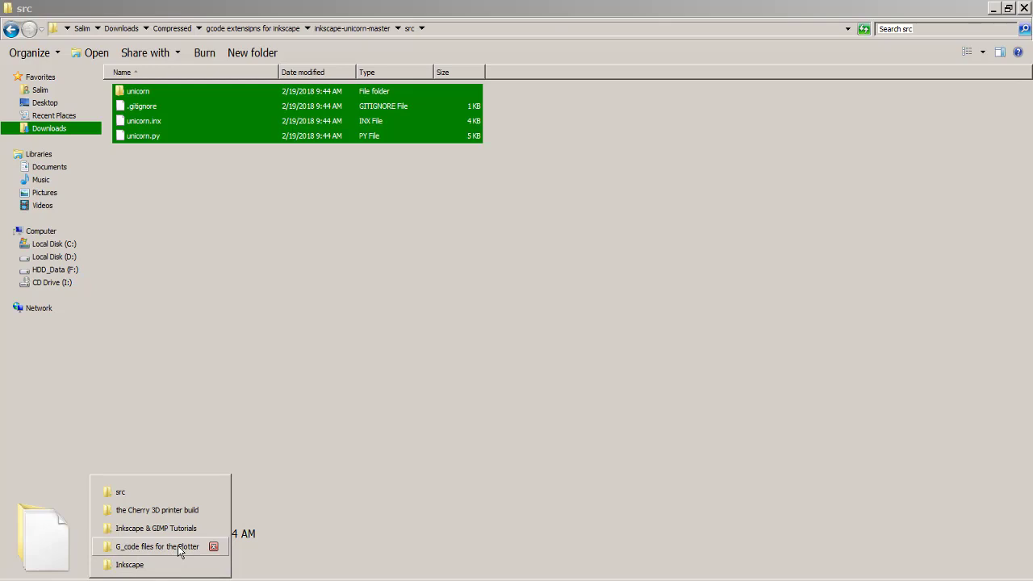
click(51, 245)
click(285, 120)
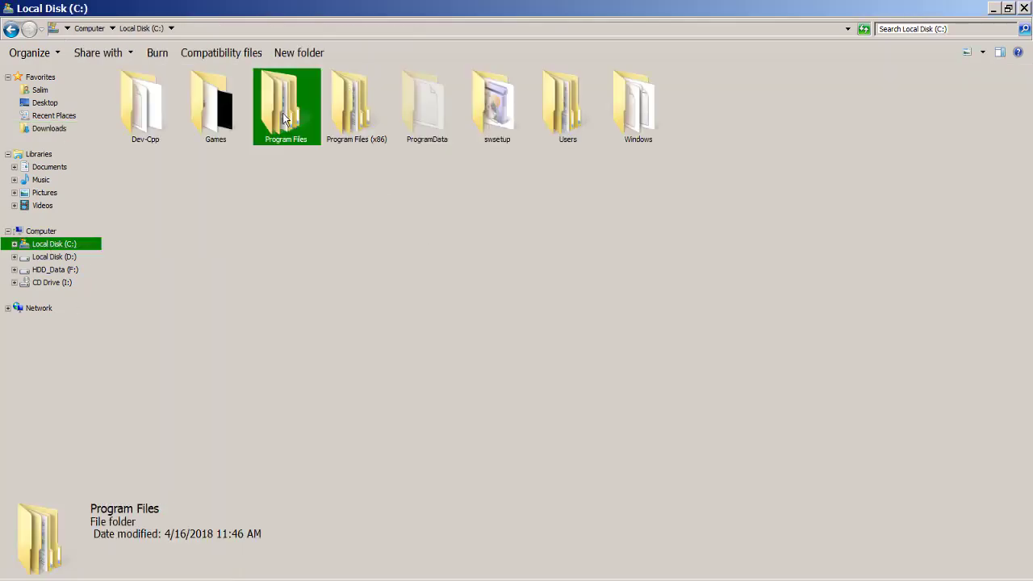
double_click(284, 120)
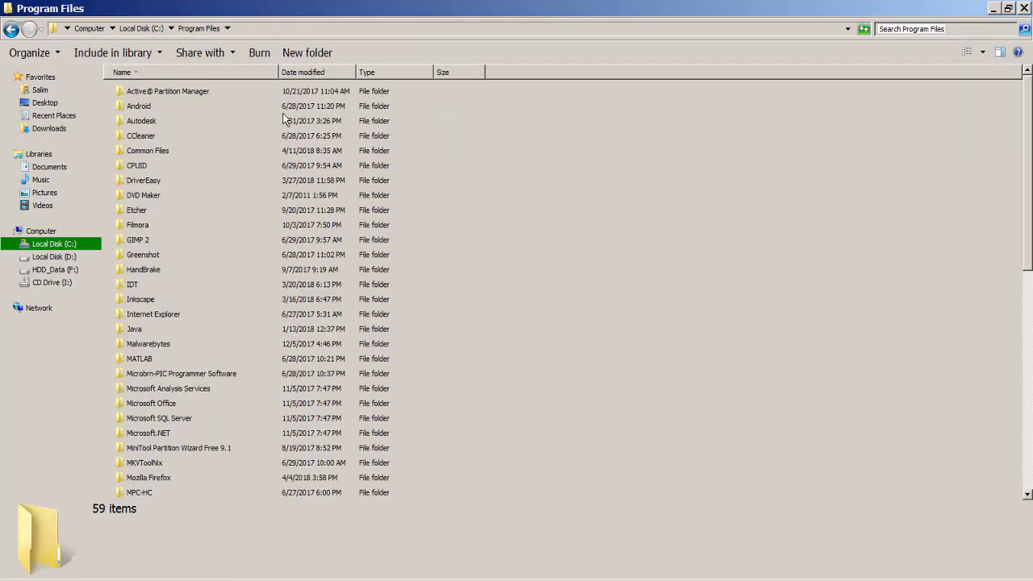
double_click(141, 298)
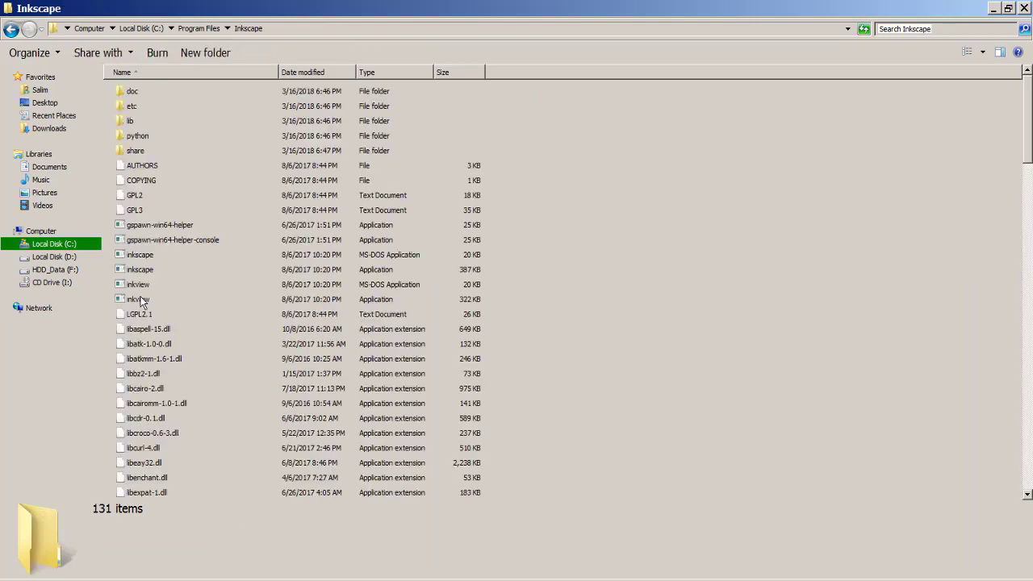
double_click(139, 152)
double_click(155, 132)
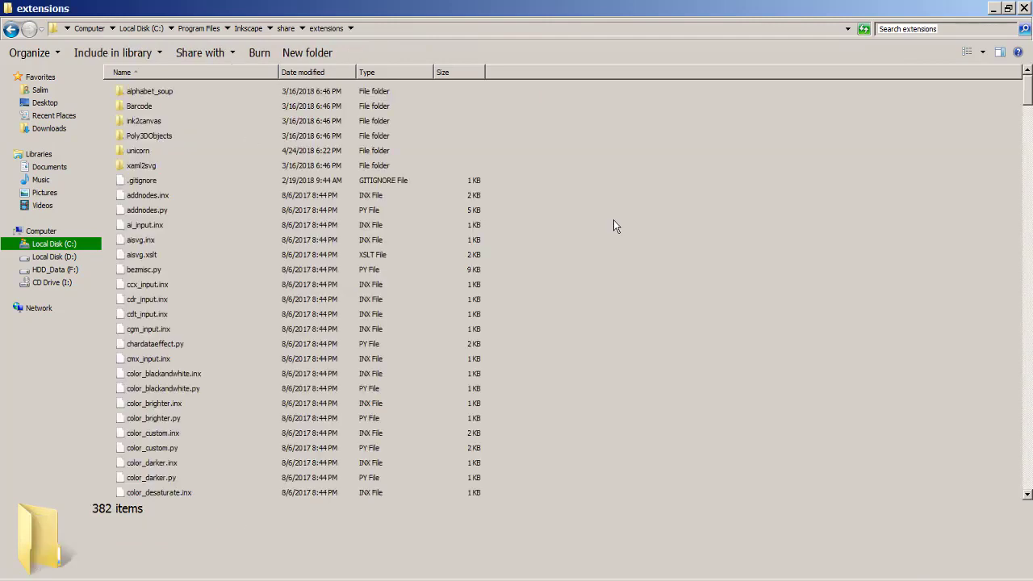
- Paste the copied files into the extensions folder, merging the unicorn folder, replacing all conflicting files and granting administrator permission
key(ctrl+v)
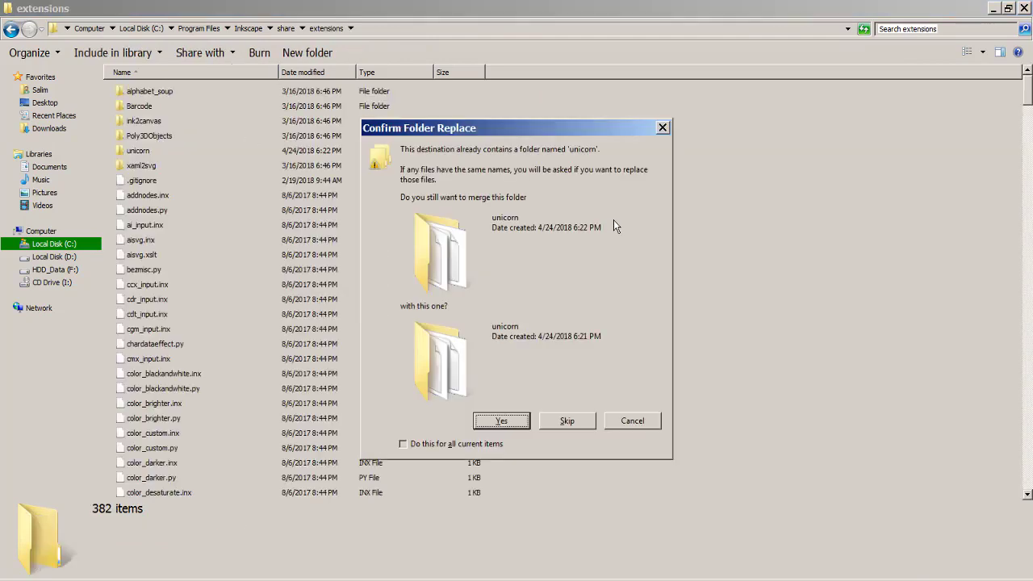
click(501, 421)
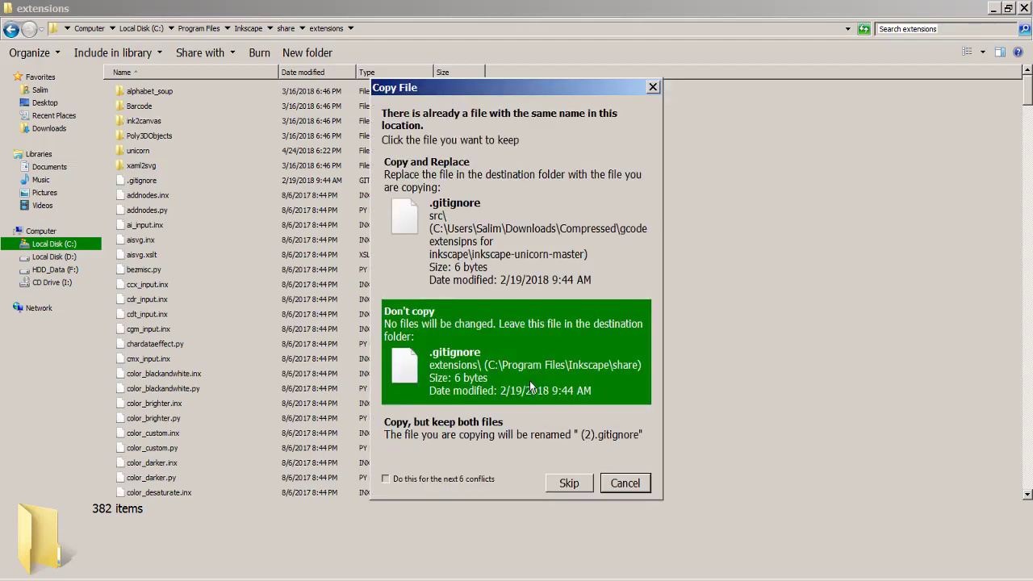
click(386, 479)
click(471, 198)
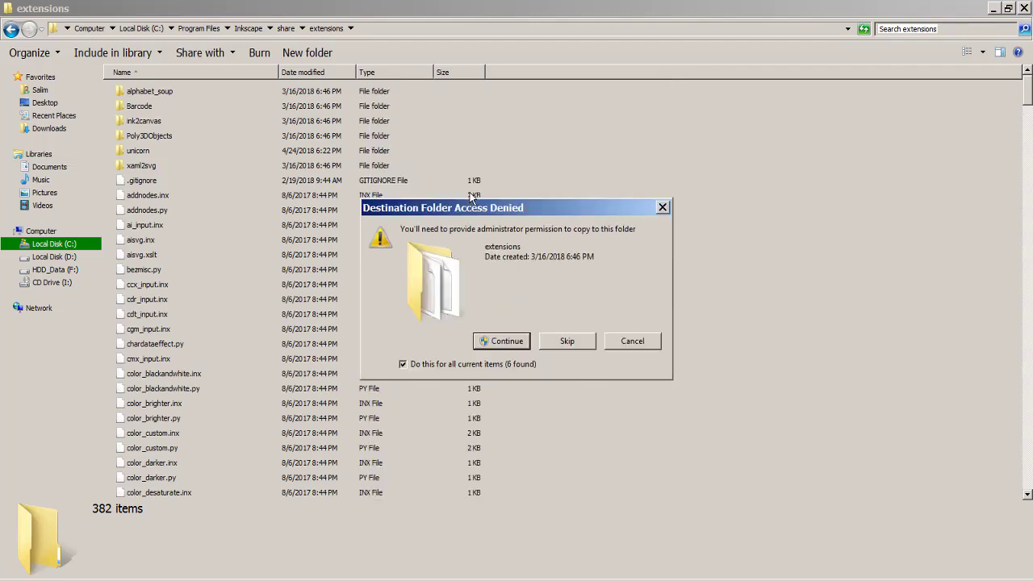
click(510, 340)
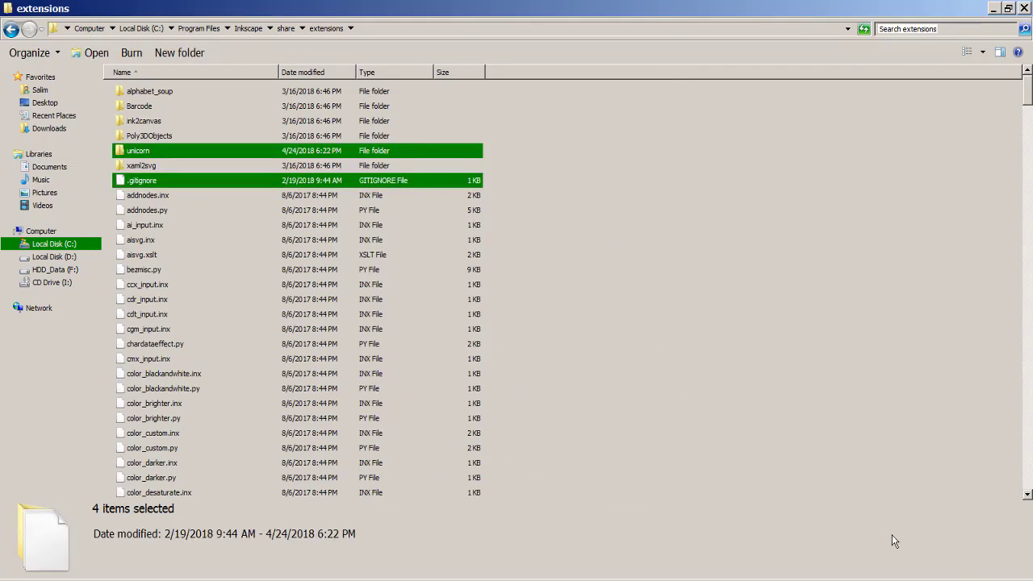
- Show the desktop and launch Inkscape with a new blank document
key(super+d)
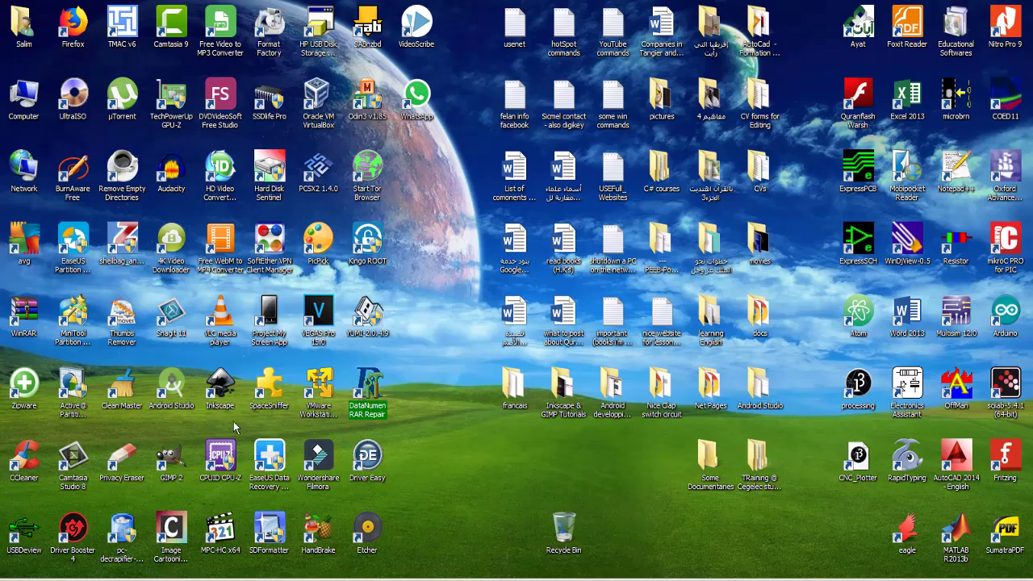
double_click(221, 388)
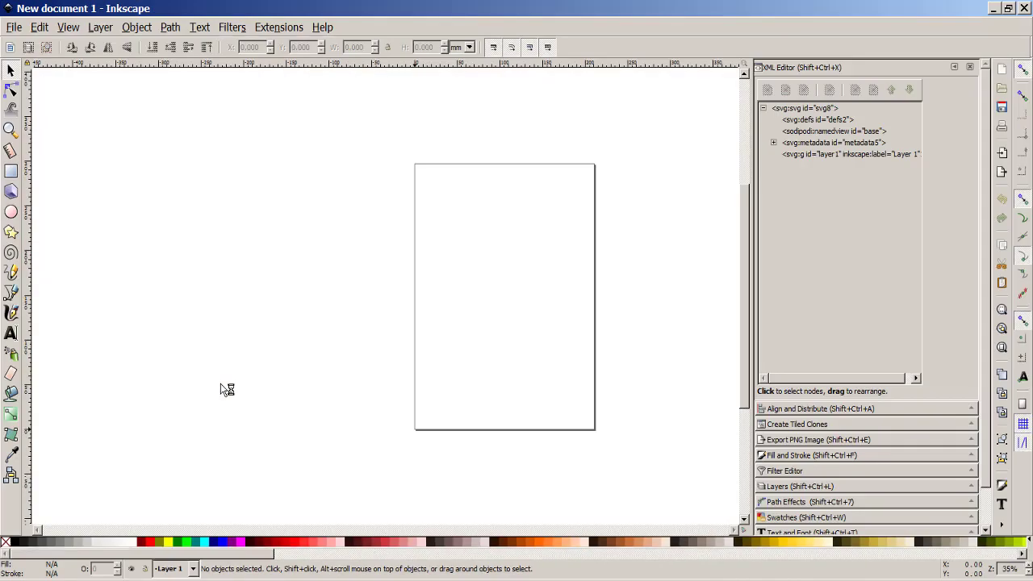
- Set the custom page size to 40 mm wide by 40 mm high in the document properties
click(1002, 527)
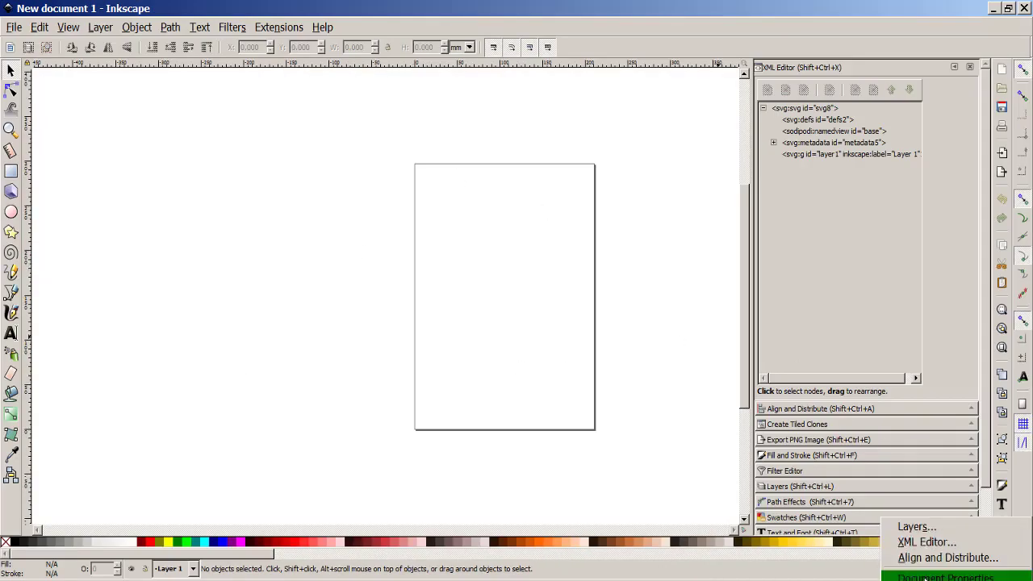
click(945, 578)
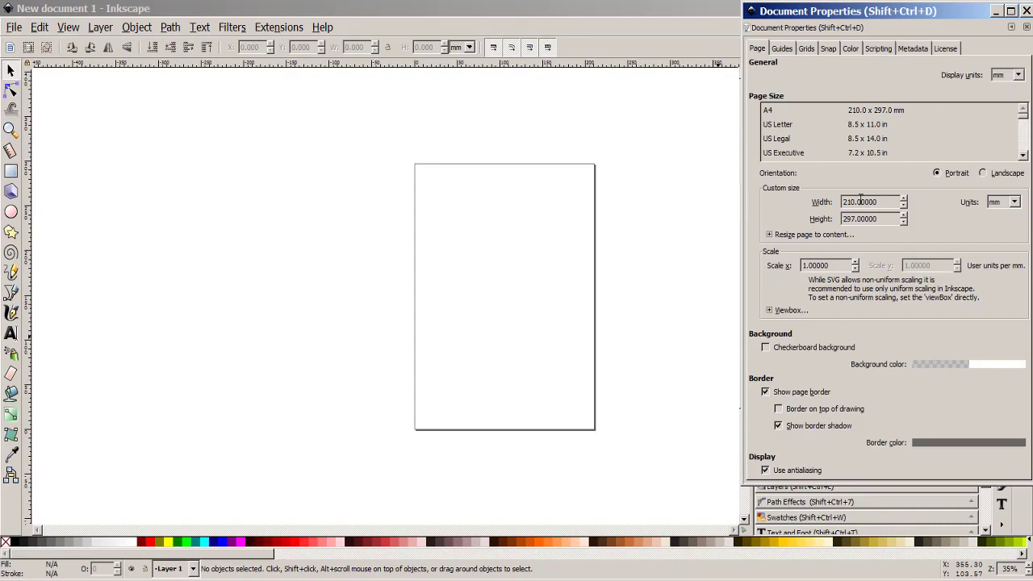
double_click(855, 203)
text(40)
key(Delete)
key(Delete)
key(Delete)
key(Delete)
key(Delete)
key(Delete)
key(Tab)
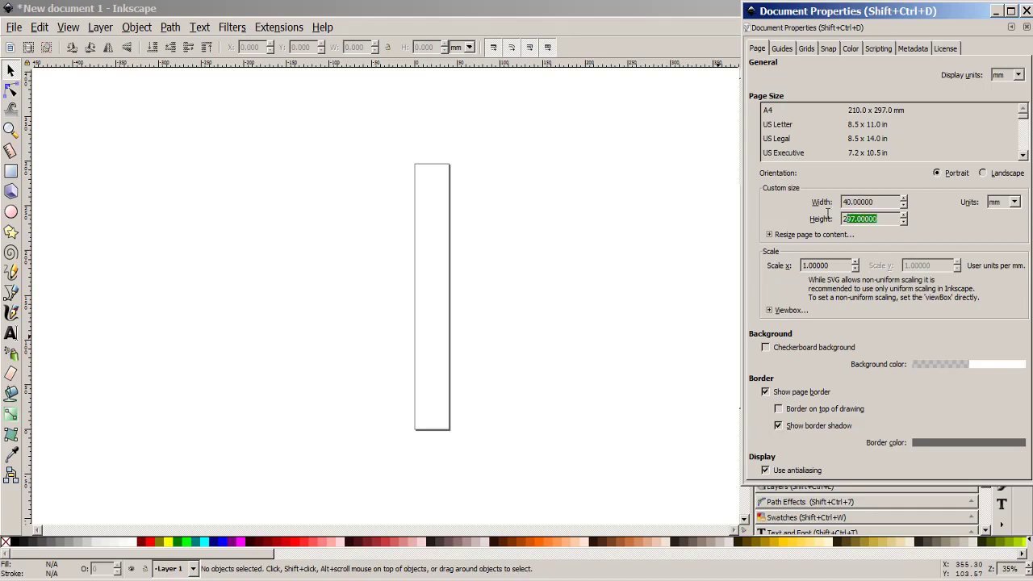
text(40.)
key(Return)
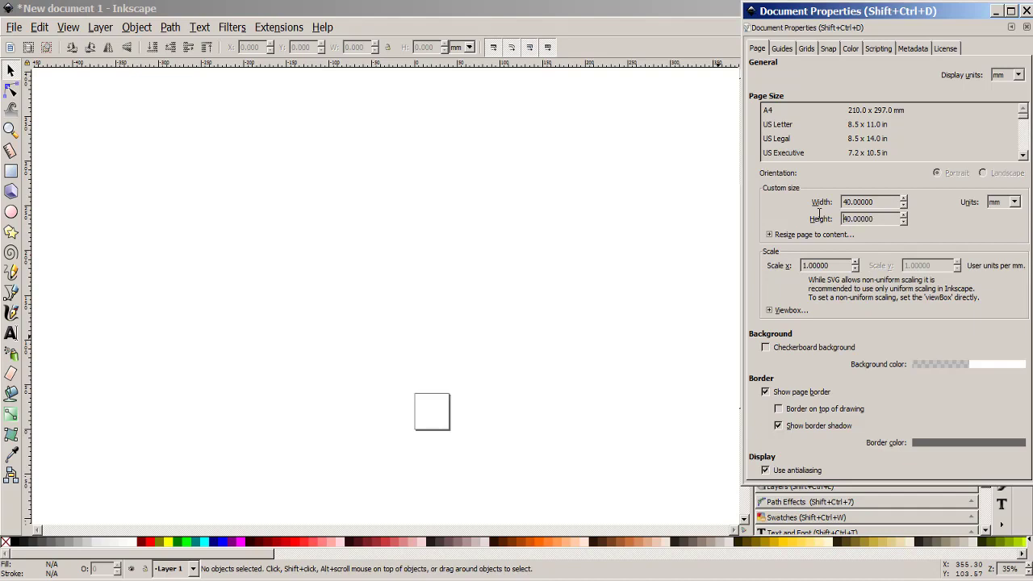
click(1027, 11)
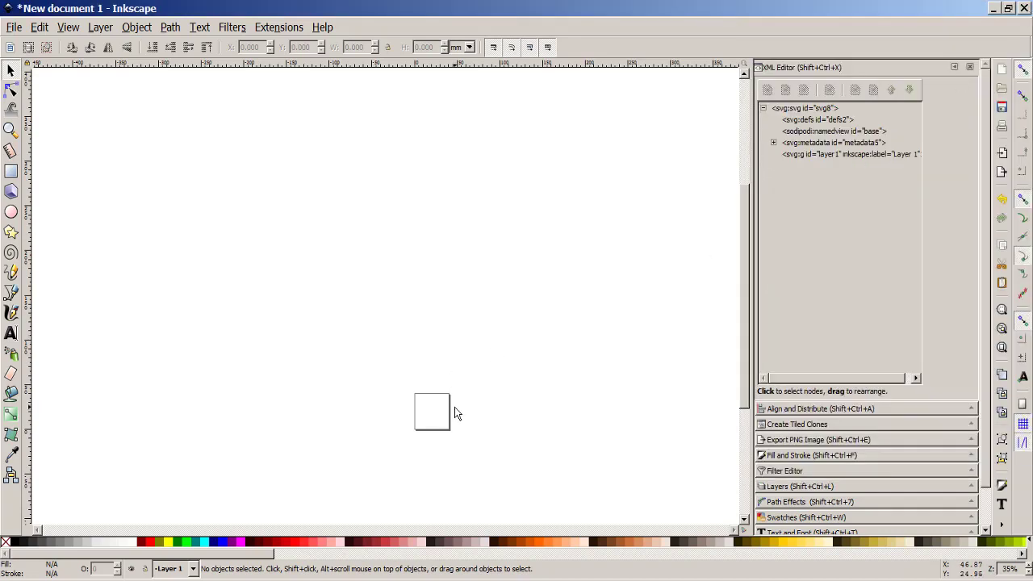
- Import the logo03 image from the Outcome folder as an embedded bitmap with the DPI taken from the file
ctrl+scroll(454, 407, up, 4)
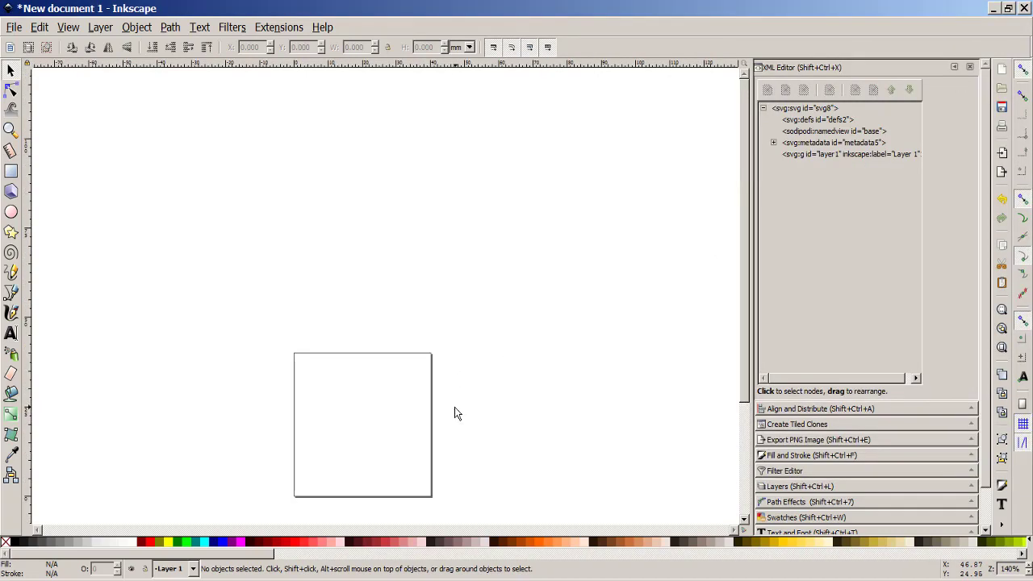
scroll(540, 359, down, 2)
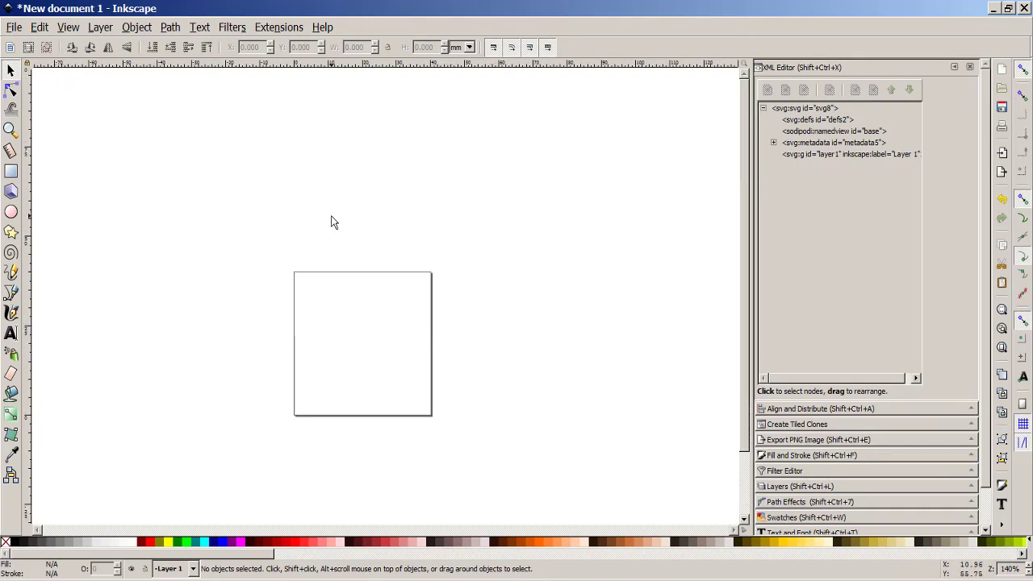
ctrl+scroll(333, 222, up, 1)
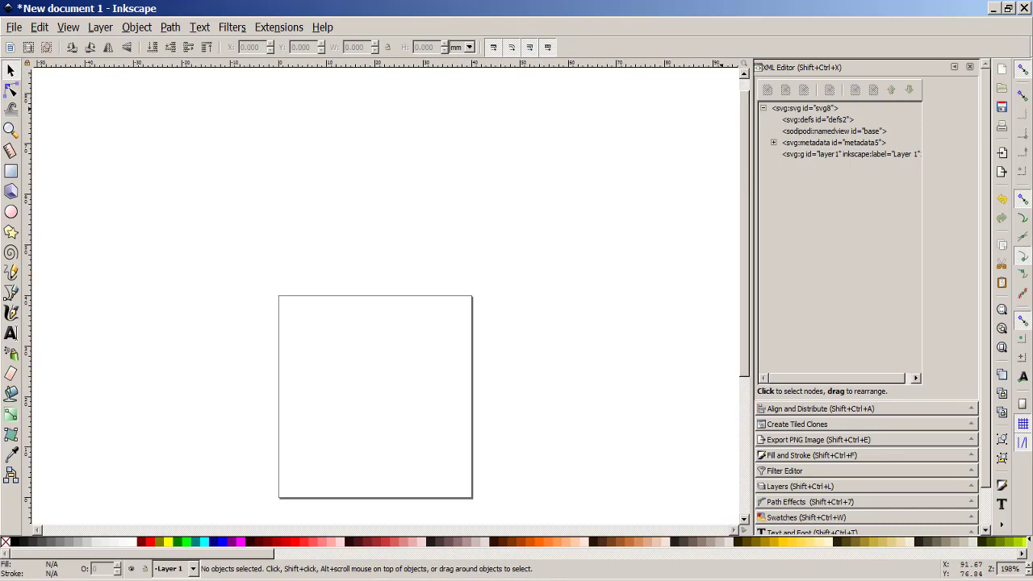
click(1002, 154)
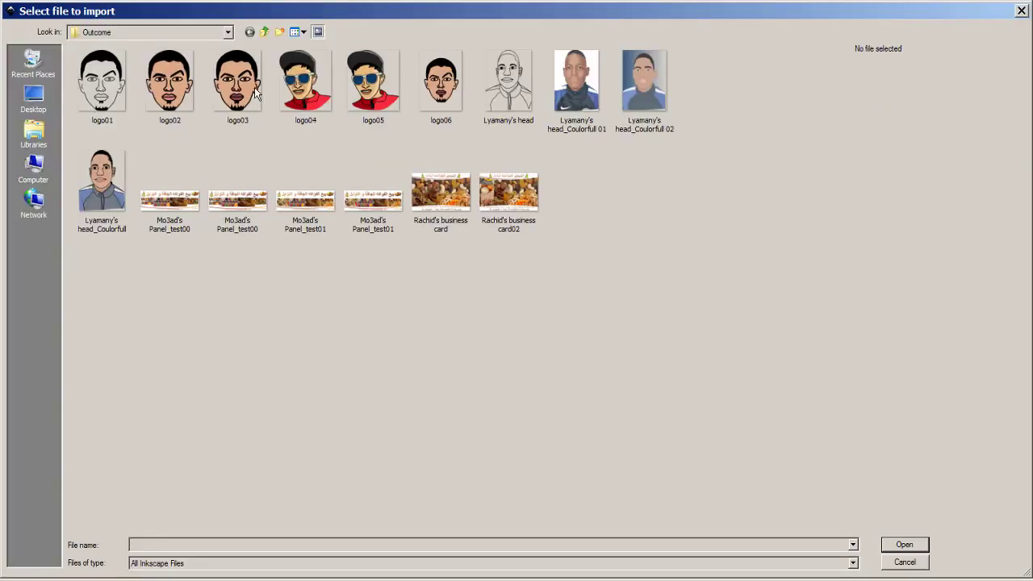
click(226, 84)
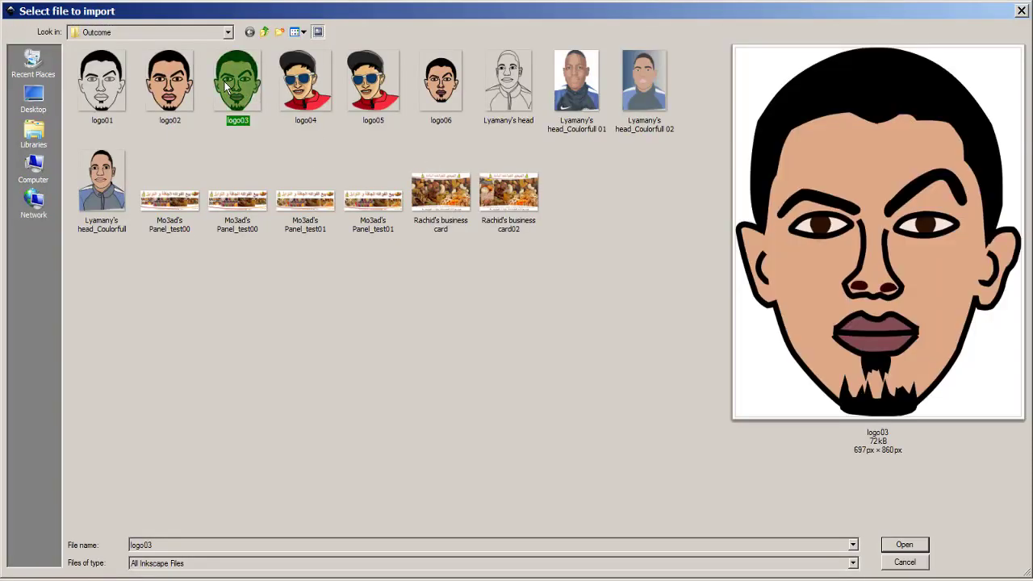
double_click(224, 82)
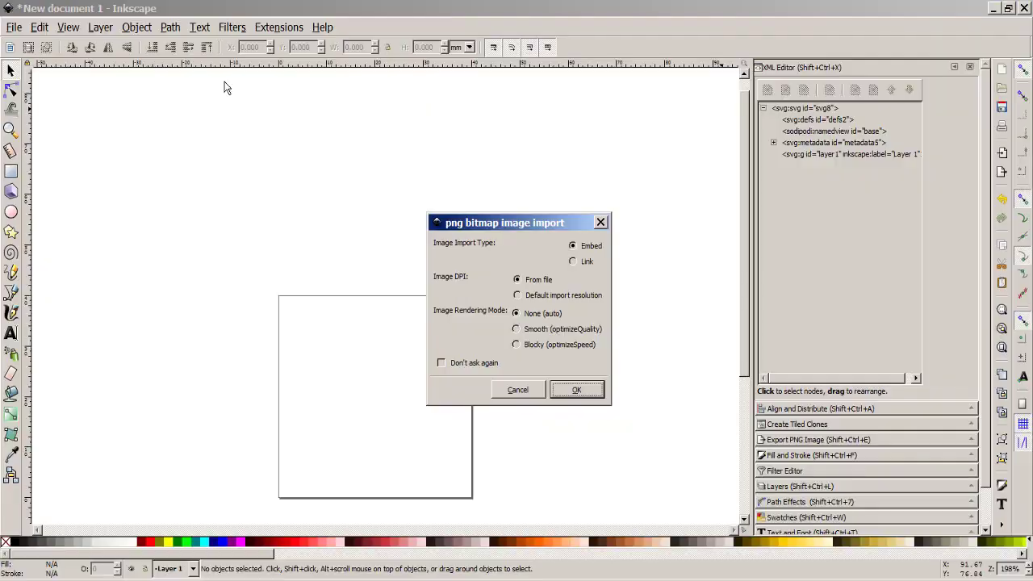
click(575, 390)
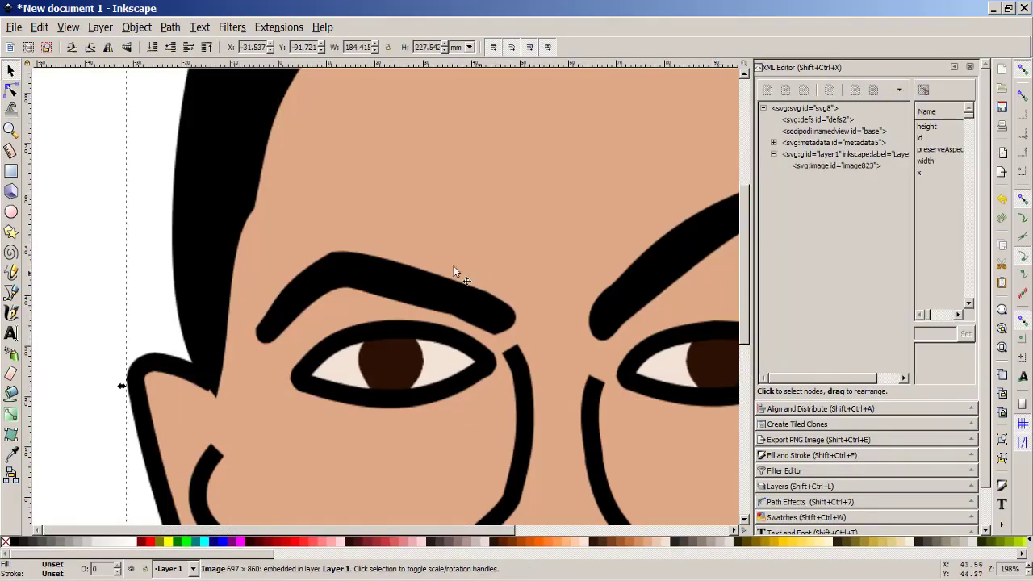
- Scale the imported face image down to about 27.3 by 33.6 mm and move it fully inside the page, roughly centred
ctrl+scroll(542, 240, down, 2)
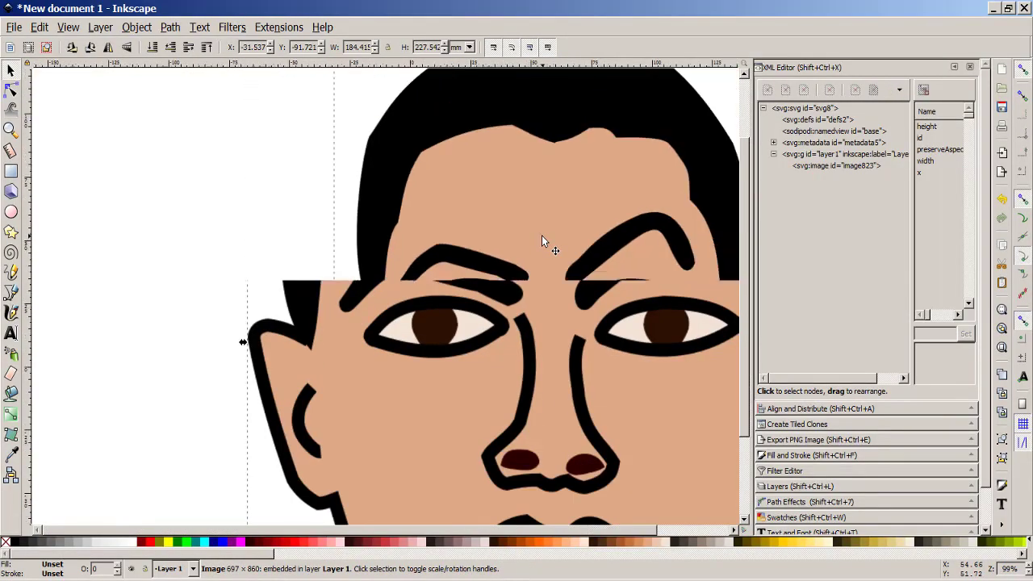
ctrl+scroll(542, 235, down, 1)
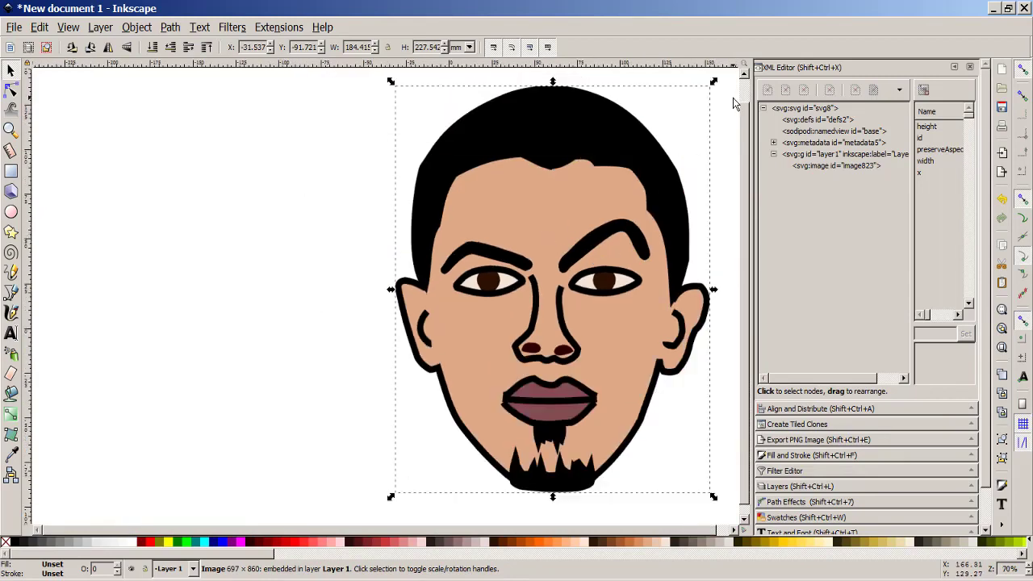
drag(714, 83, 625, 244)
drag(546, 290, 492, 294)
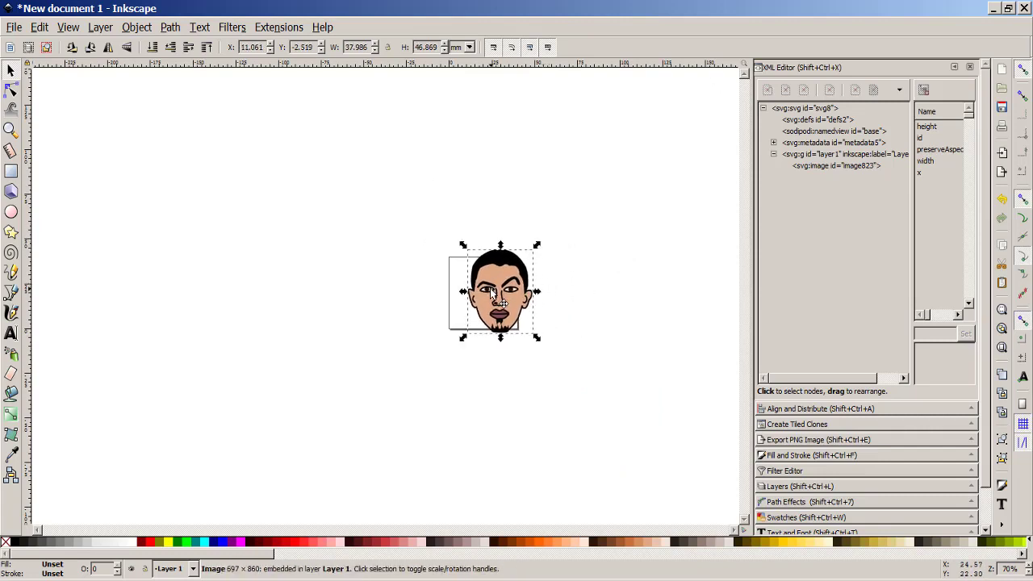
scroll(491, 289, up, 2)
scroll(491, 289, up, 1)
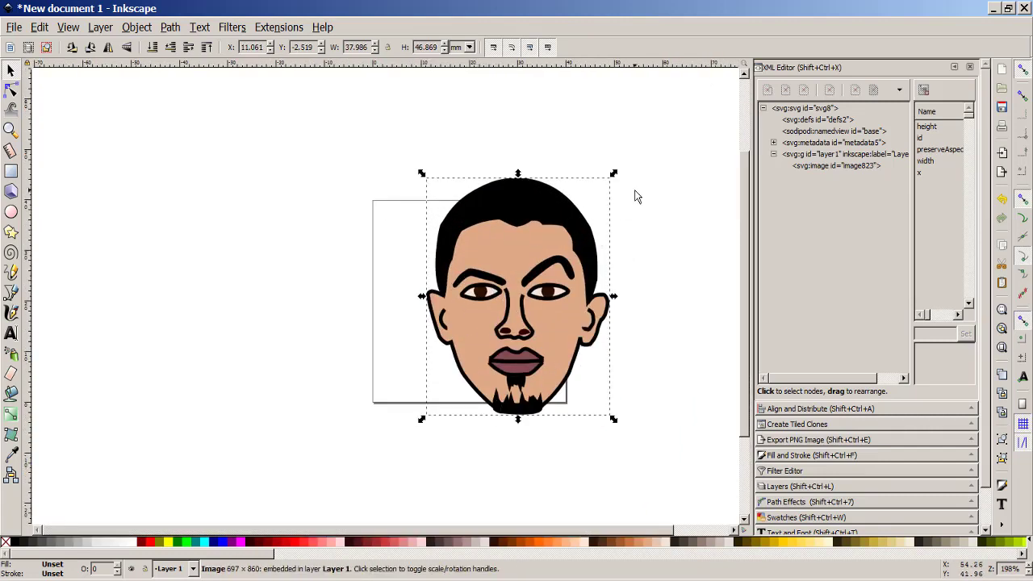
drag(613, 173, 589, 208)
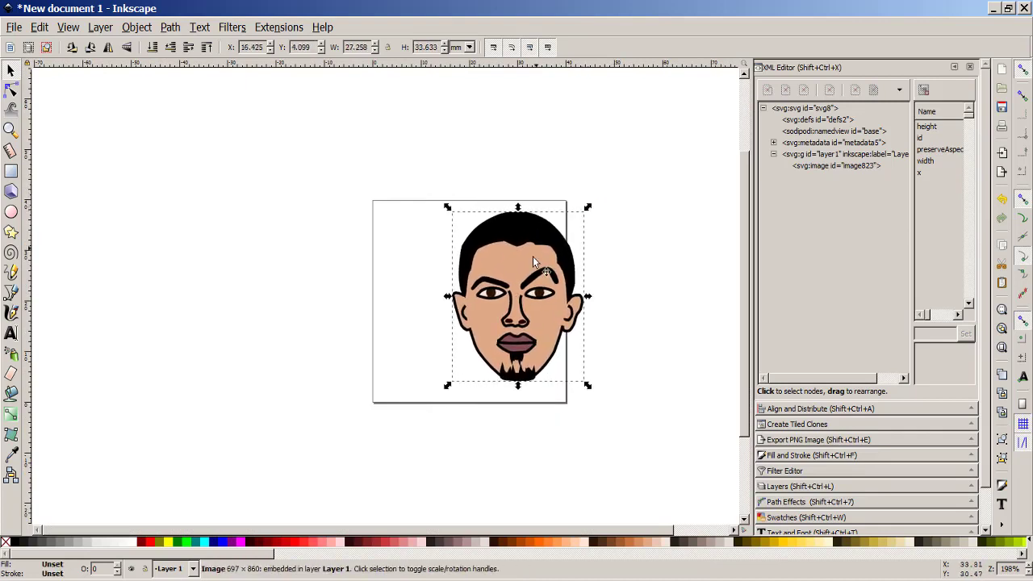
drag(533, 256, 477, 264)
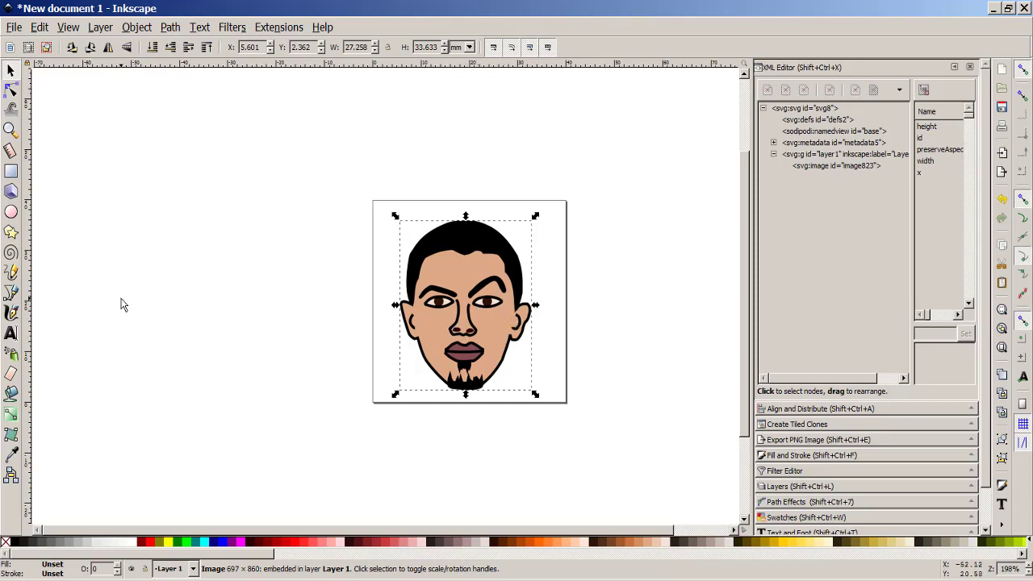
- Trace the face image with a Colors multiple scan, with Live Preview on and the brightness cutoff threshold set to 0.240
click(170, 27)
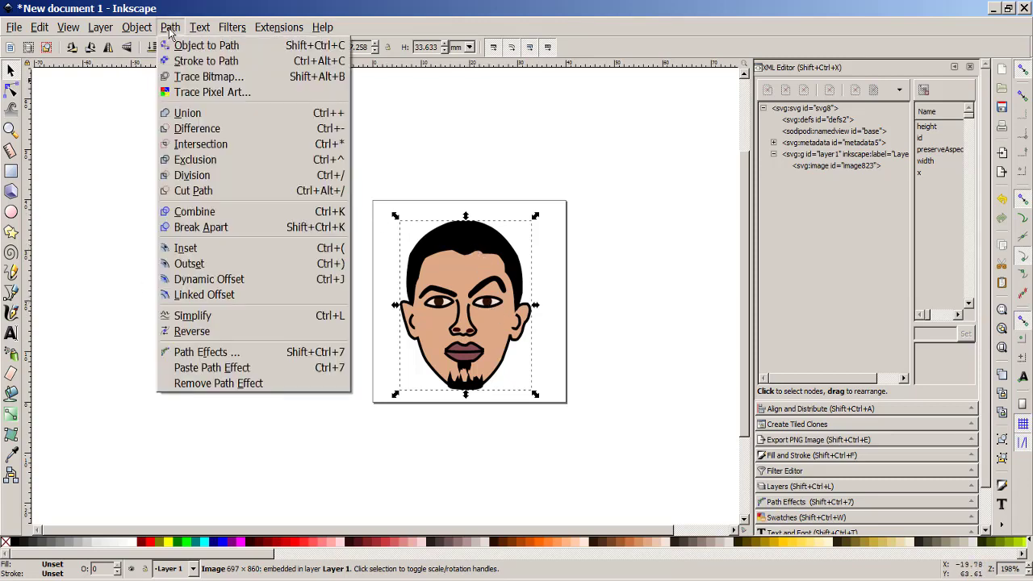
click(231, 51)
click(170, 27)
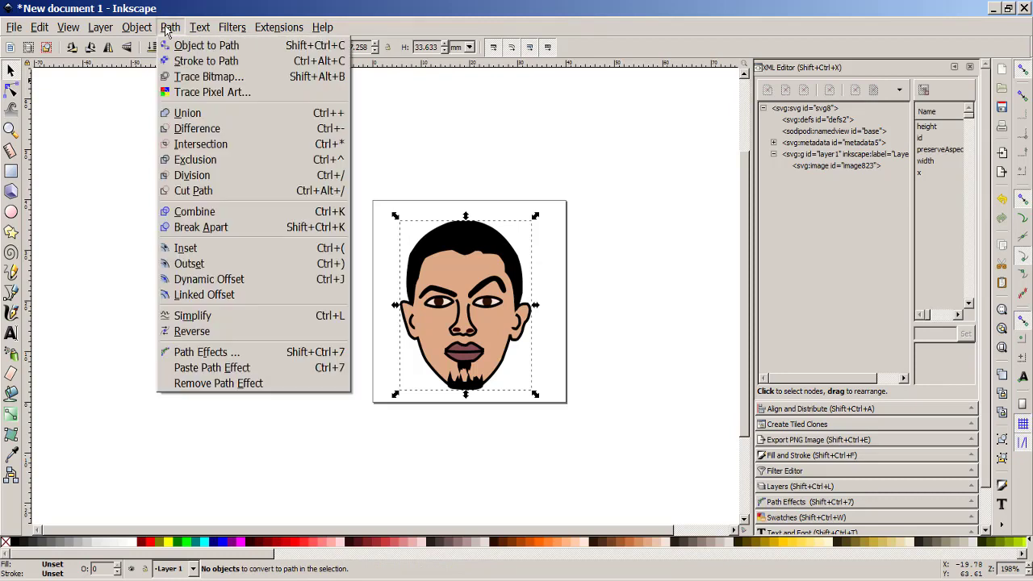
click(233, 77)
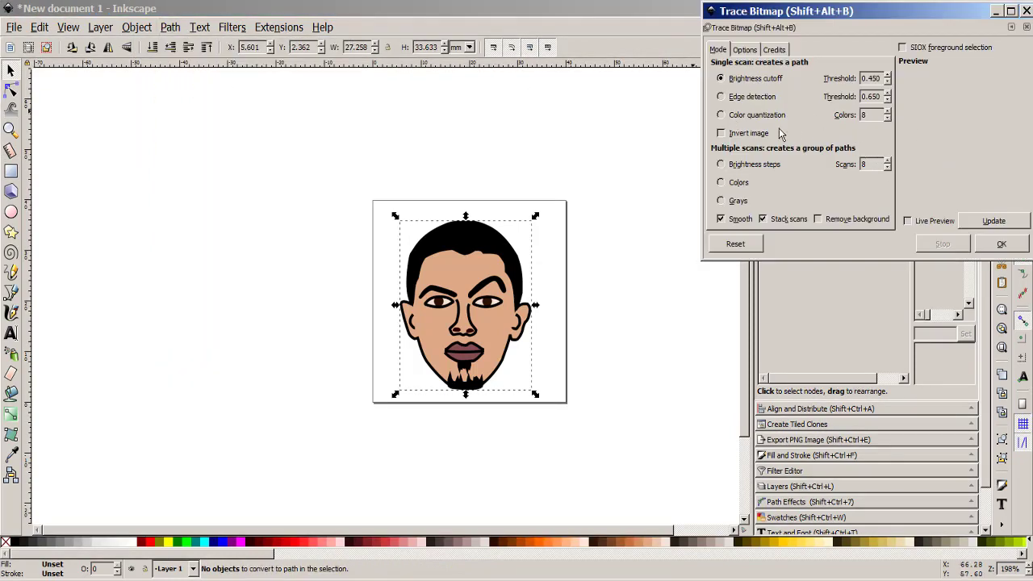
click(738, 183)
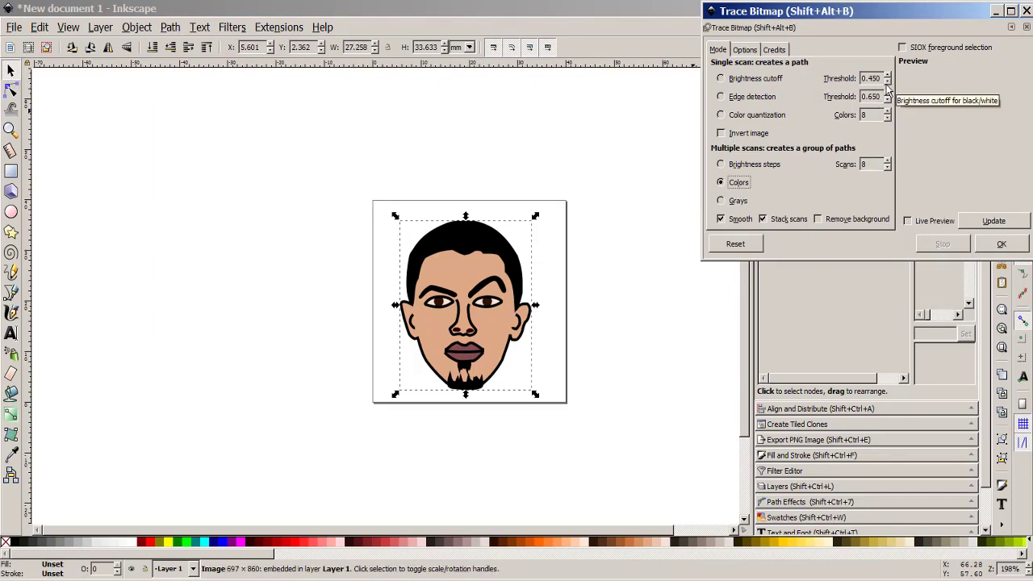
click(908, 221)
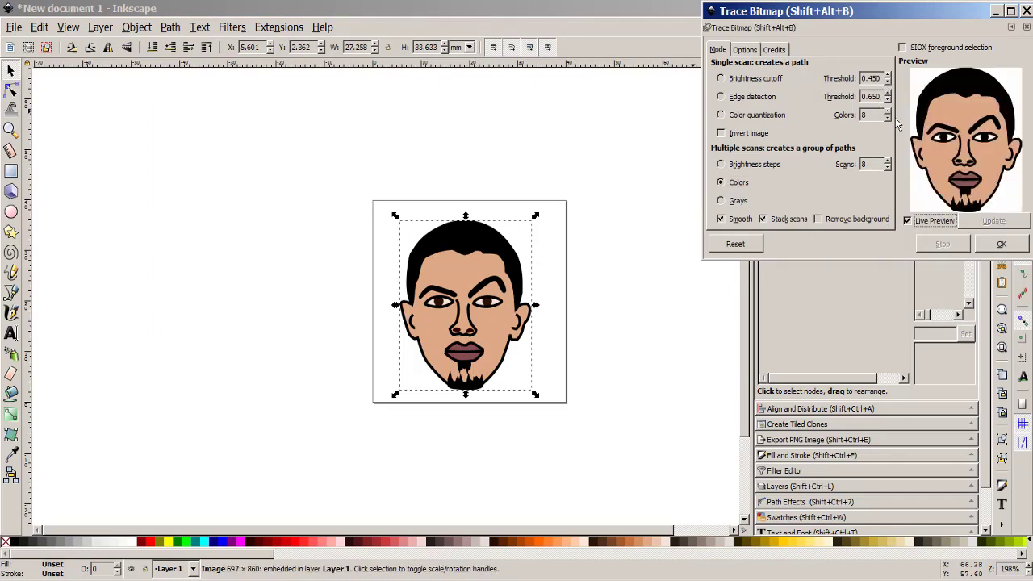
drag(887, 83, 887, 83)
click(743, 79)
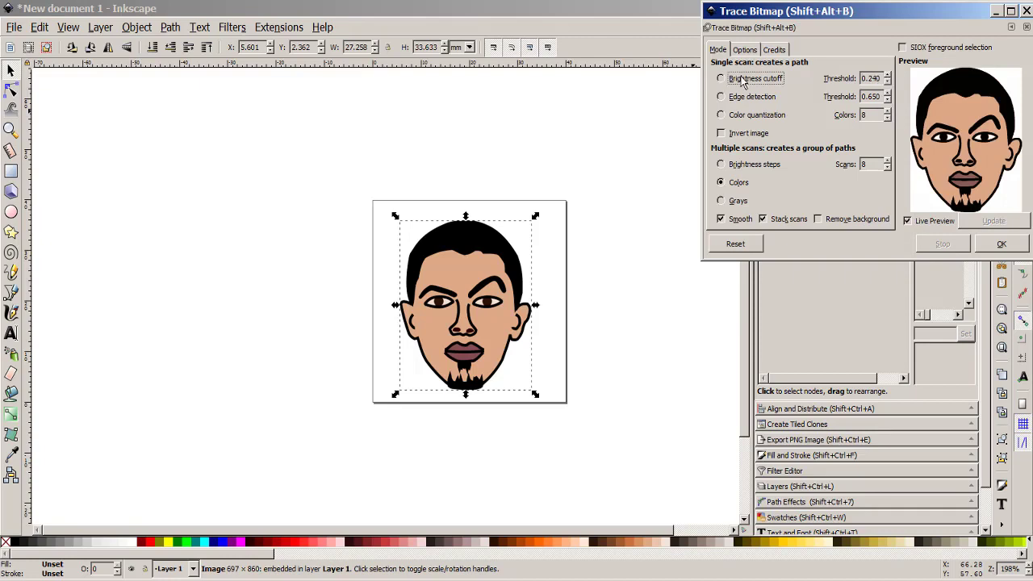
click(720, 182)
click(1006, 249)
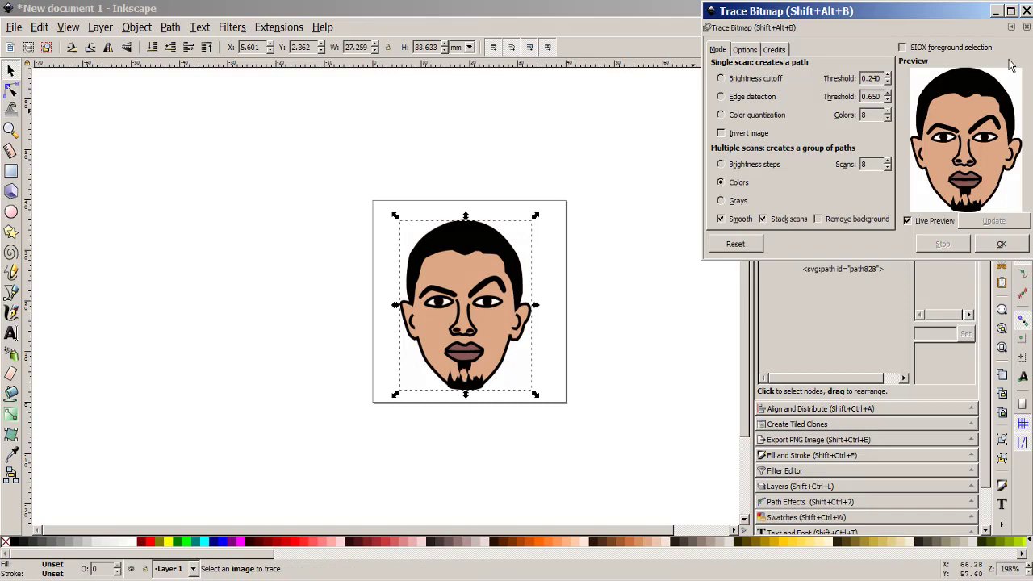
click(1027, 11)
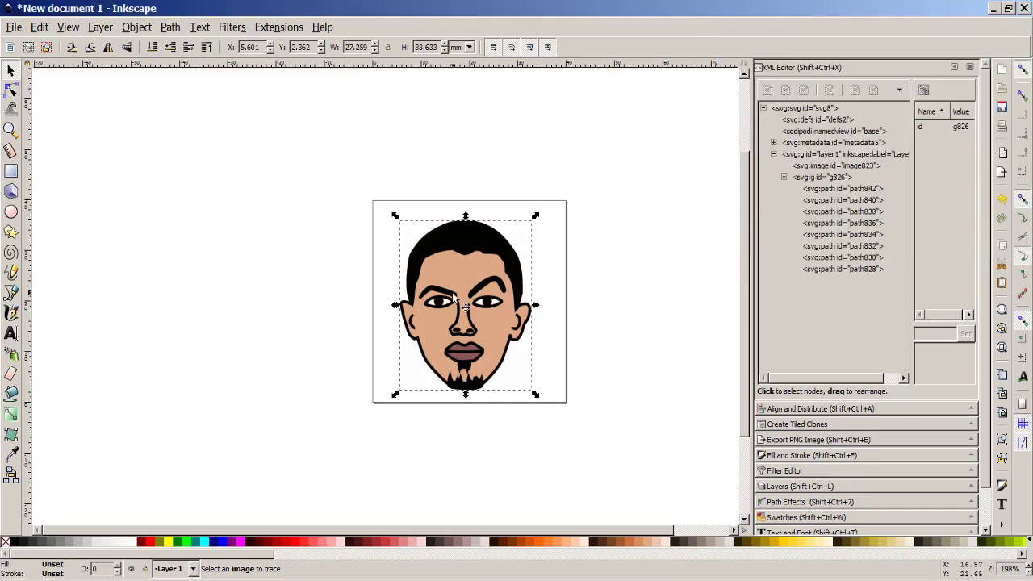
- Delete the original bitmap from under the traced face and place the traced group back roughly centred on the page
mouse_move(499, 281)
mouse_down()
mouse_move(677, 266)
mouse_move(650, 287)
mouse_up()
drag(495, 275, 393, 295)
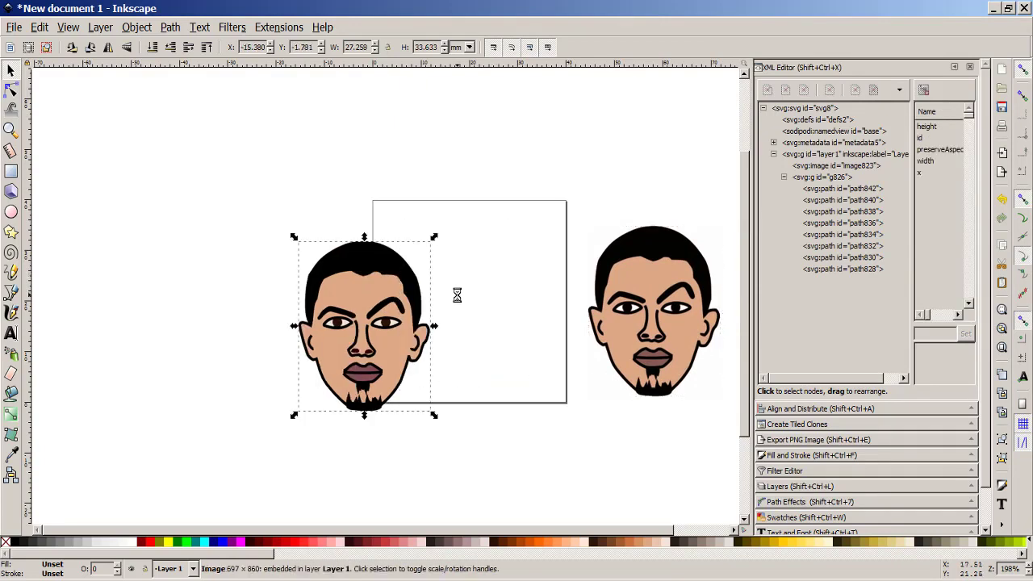
key(Delete)
mouse_move(662, 277)
mouse_down()
mouse_move(492, 298)
mouse_move(461, 267)
mouse_up()
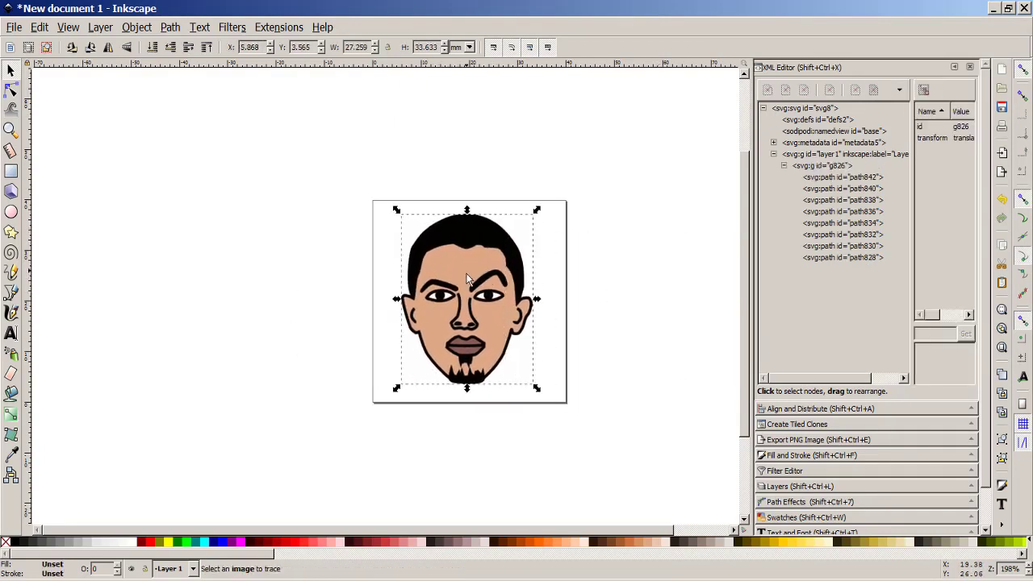
- Try to save a copy as logo in MakerBot Unicorn G-Code format in the G_code files for the Plotter folder, keeping the default output settings
click(13, 29)
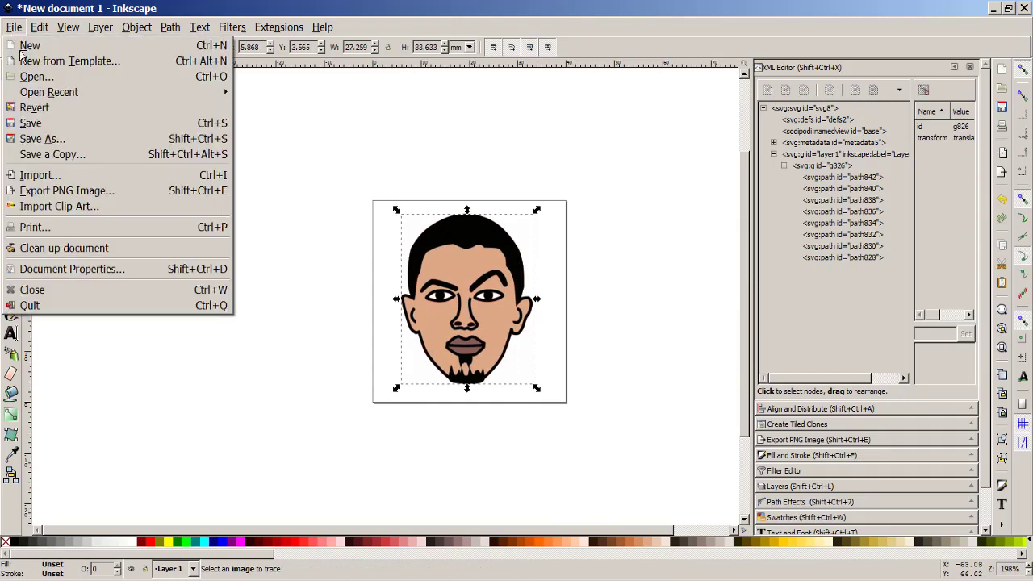
click(68, 161)
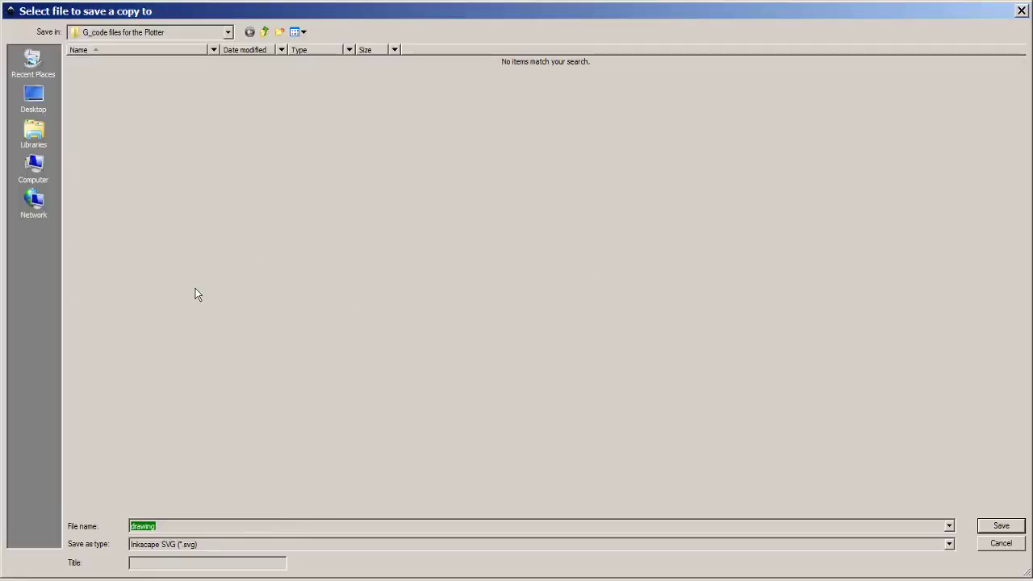
click(191, 540)
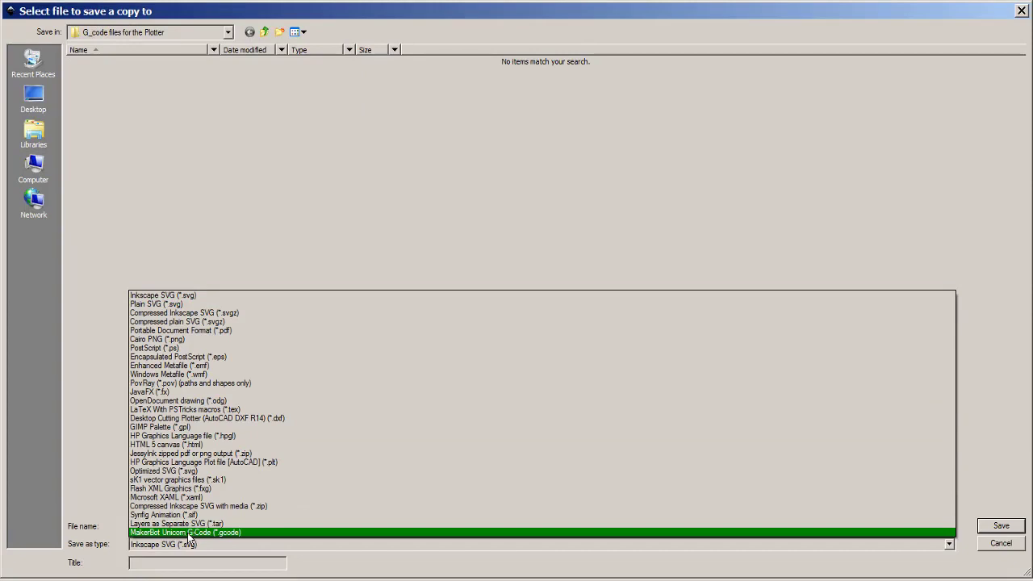
click(188, 533)
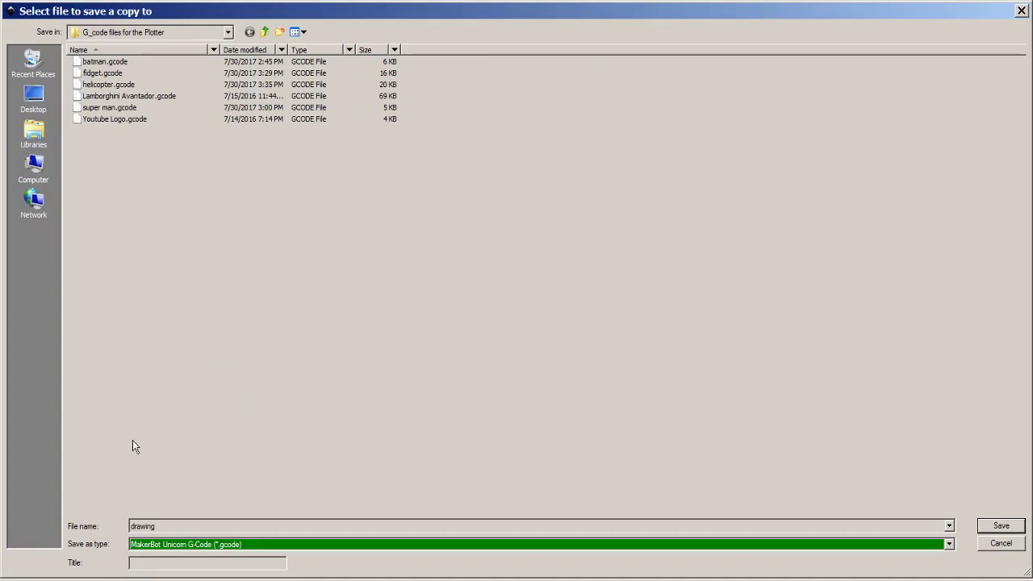
click(168, 528)
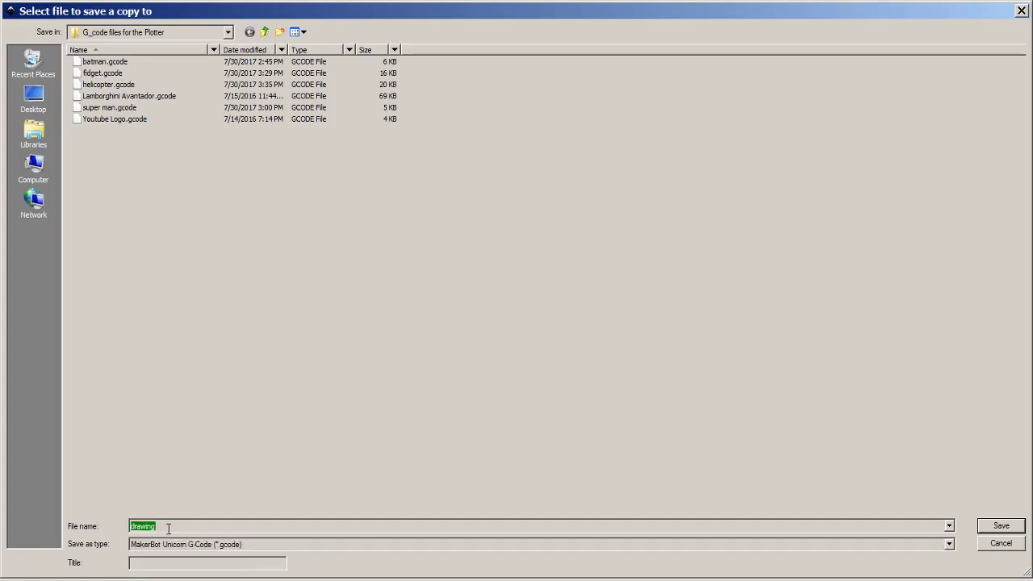
text(logo)
click(994, 526)
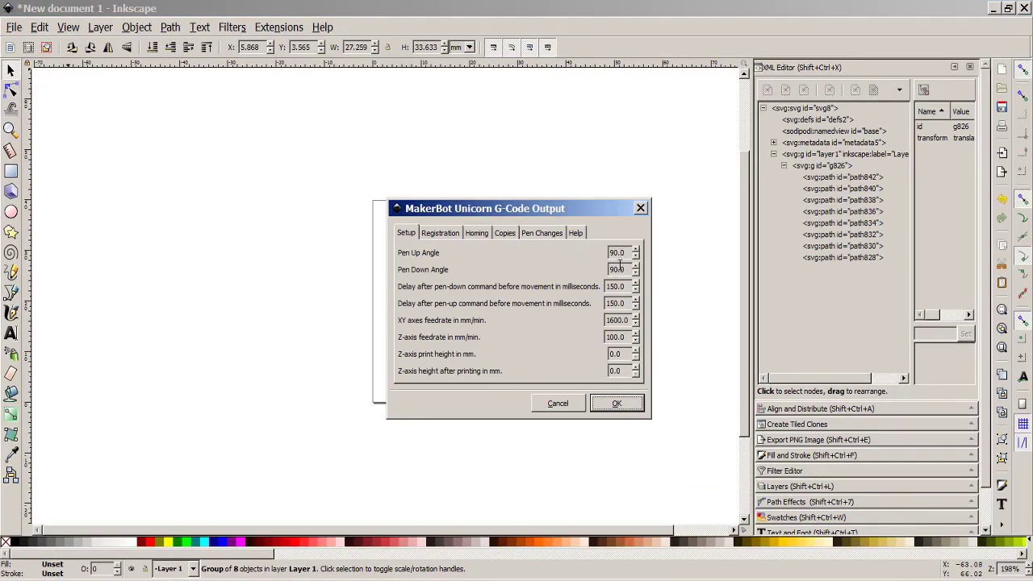
click(617, 406)
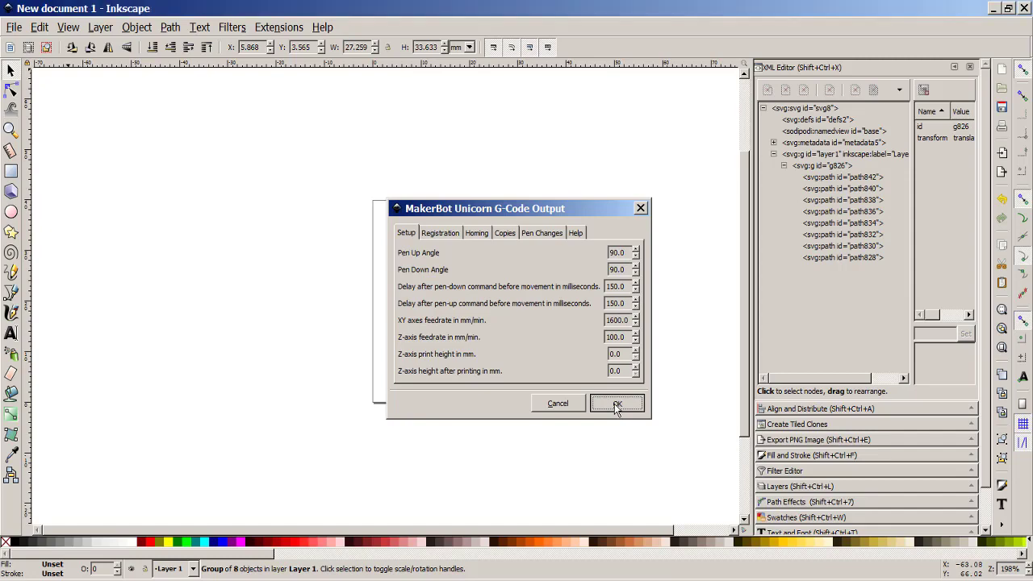
click(591, 373)
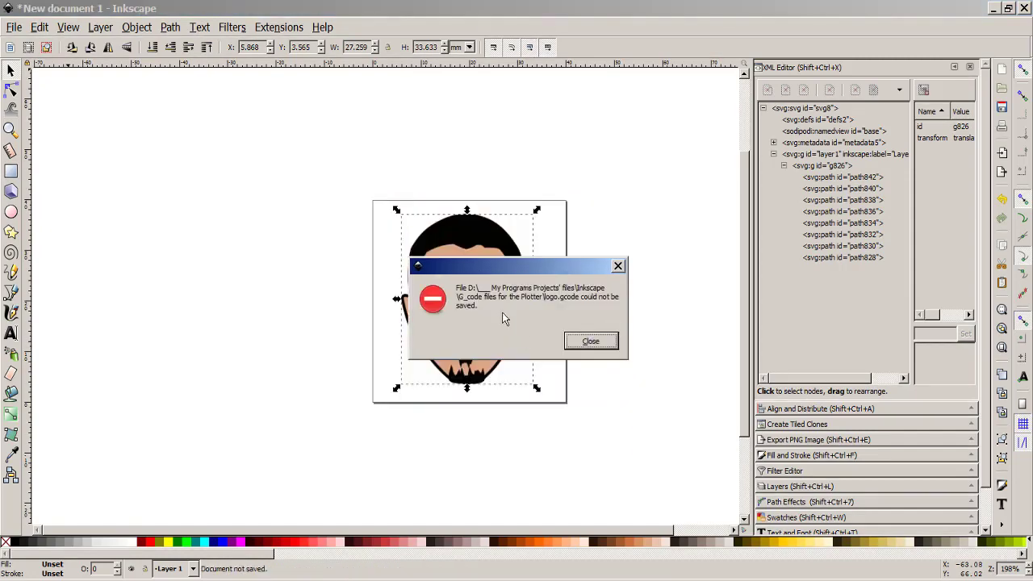
click(590, 341)
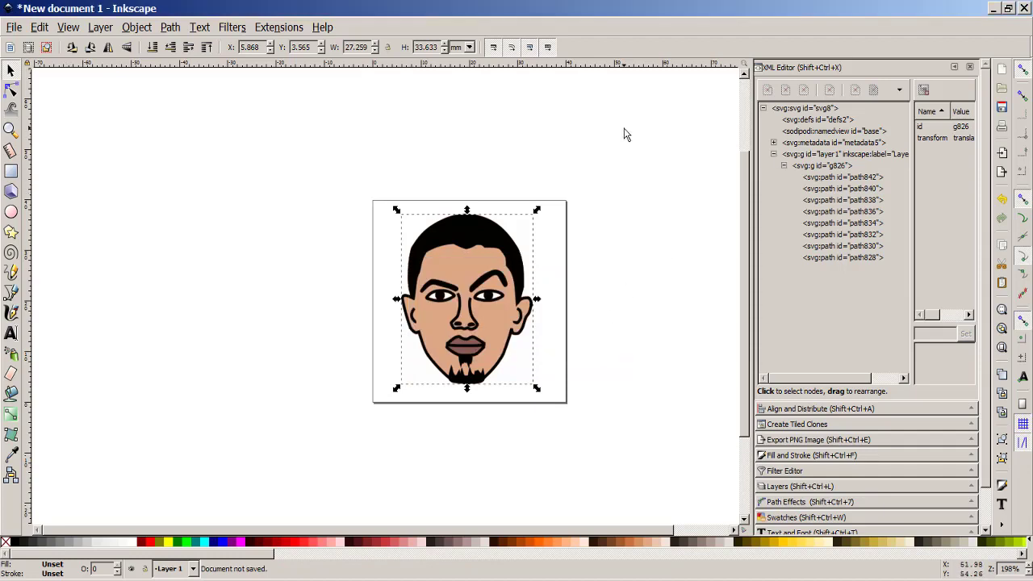
- Close the Inkscape document without saving it
click(1026, 7)
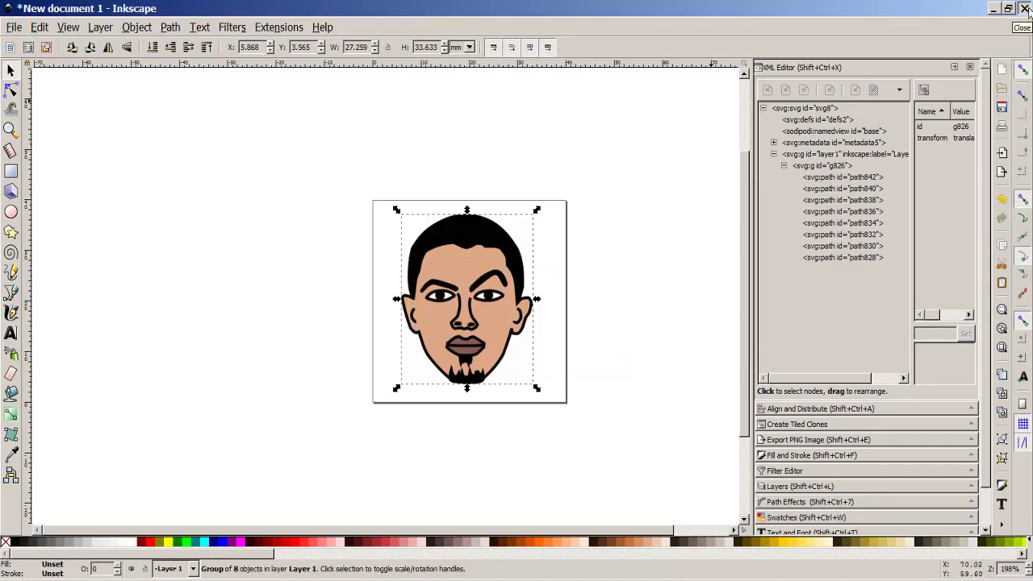
key(Return)
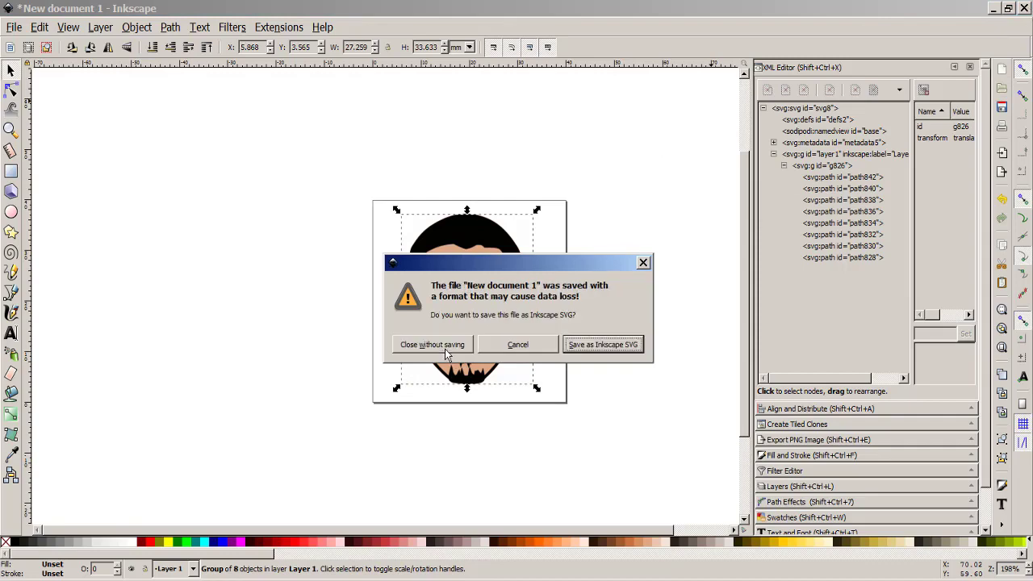
click(445, 350)
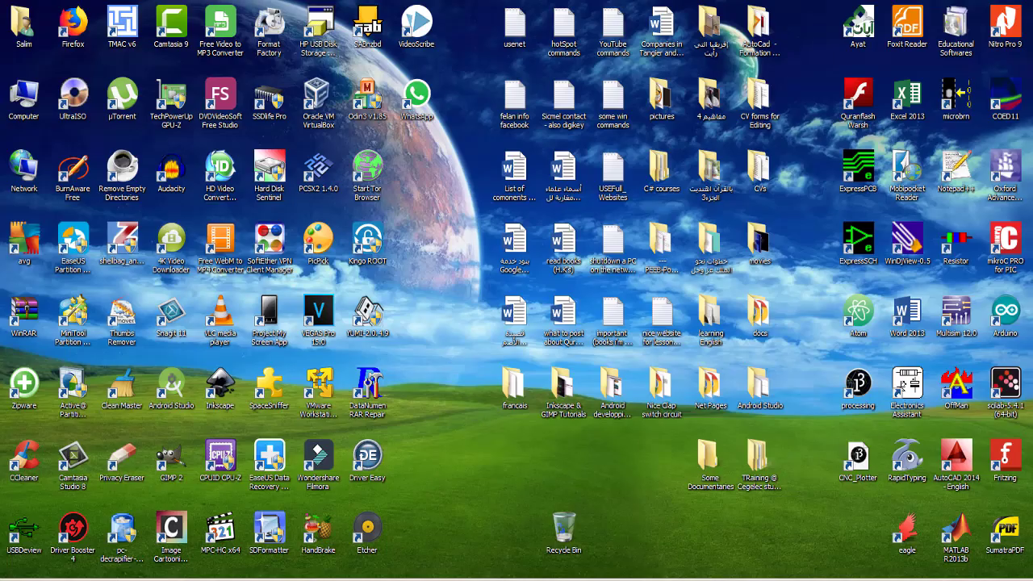
- Open the README in the inkscape-unicorn-master folder and check which Inkscape version the extension was last tested with
right_click(161, 578)
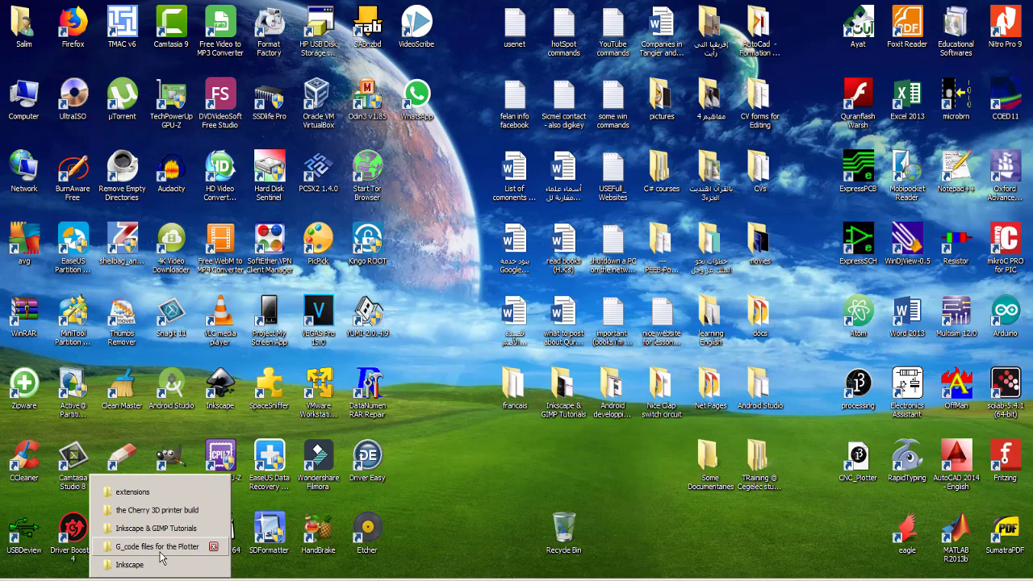
click(137, 493)
right_click(162, 578)
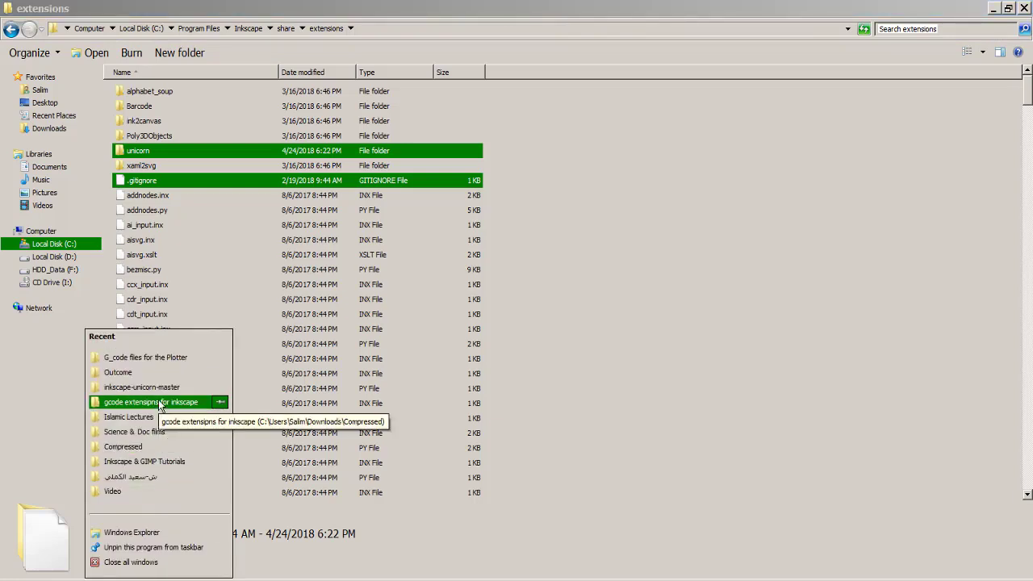
click(153, 388)
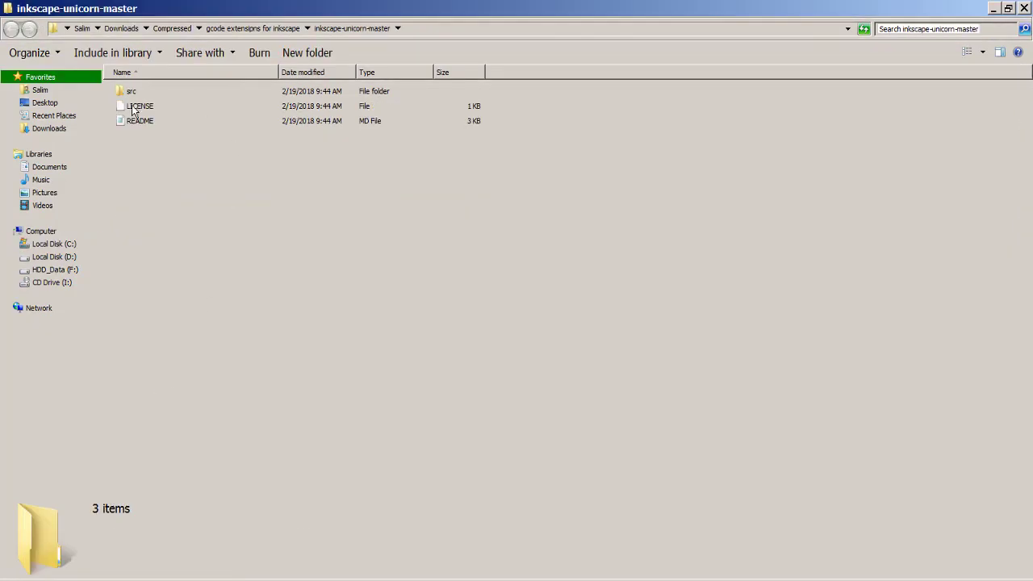
double_click(139, 121)
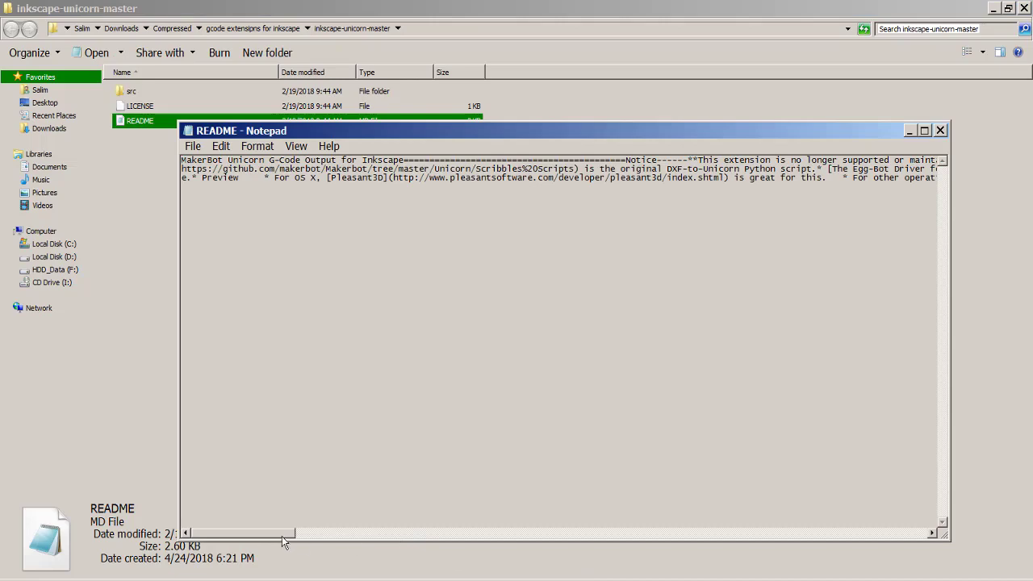
drag(284, 535, 427, 532)
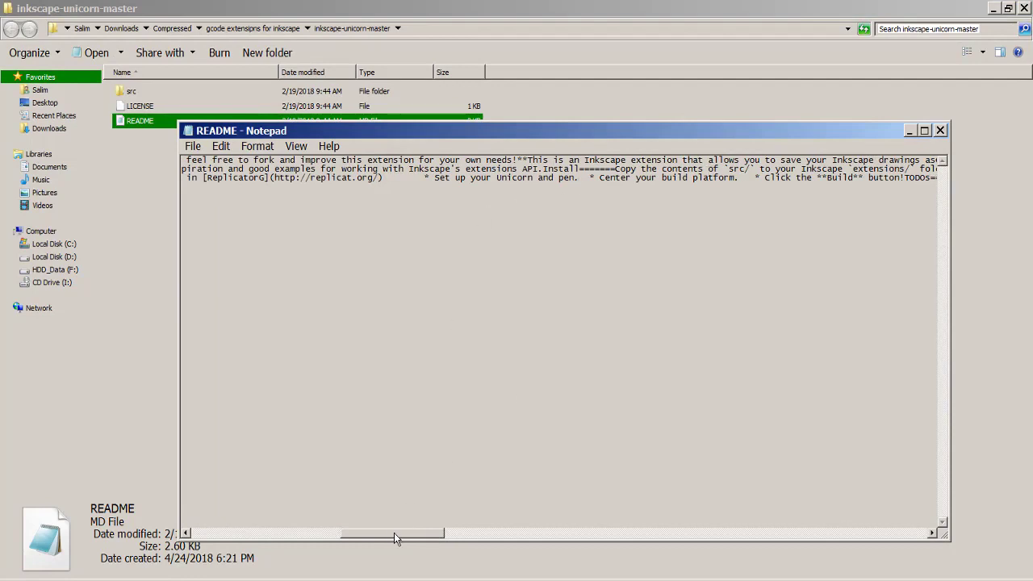
drag(397, 532, 340, 513)
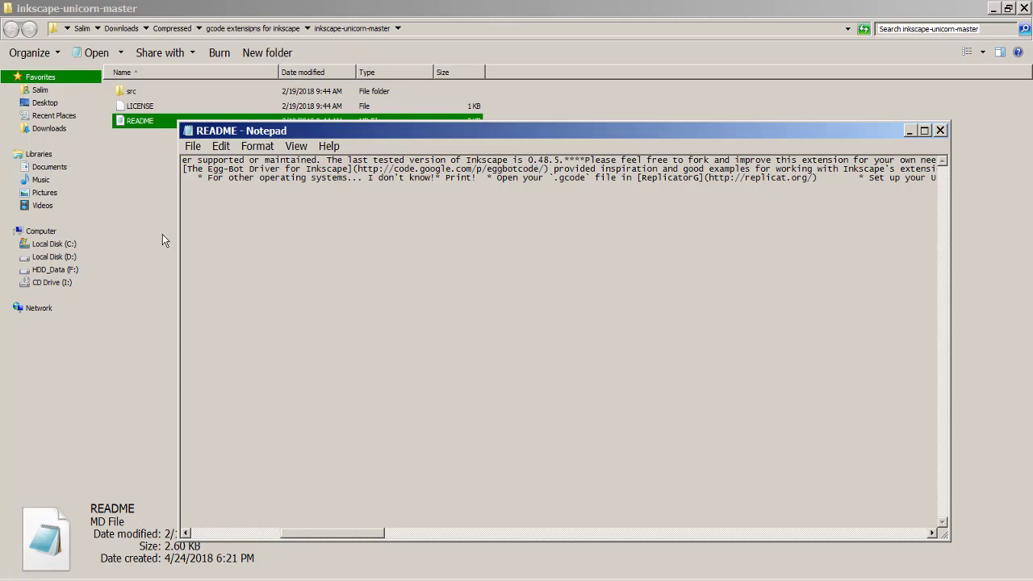
- View the G_code files for the Plotter folder and switch to the Inkscape folder
click(160, 580)
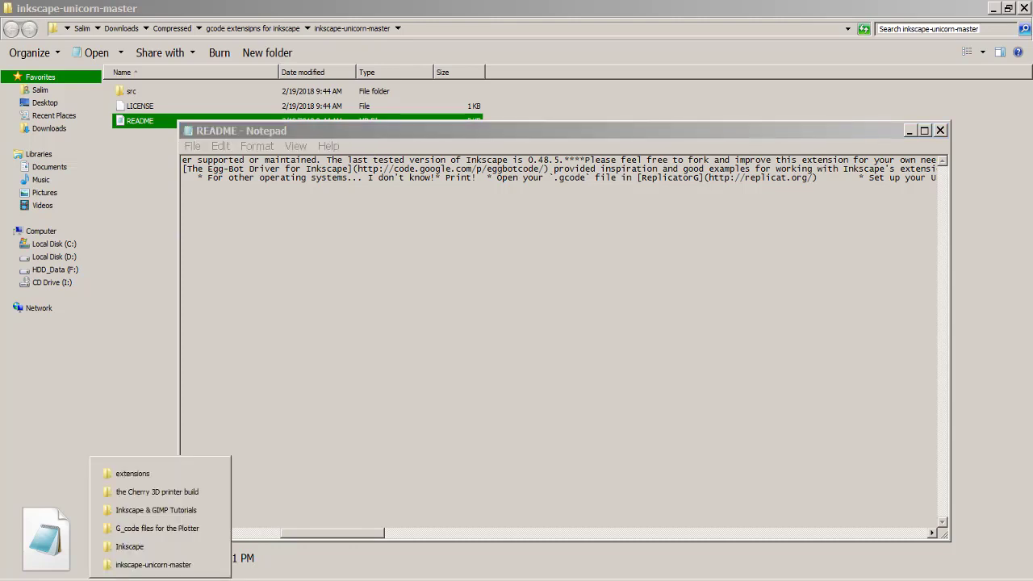
click(141, 529)
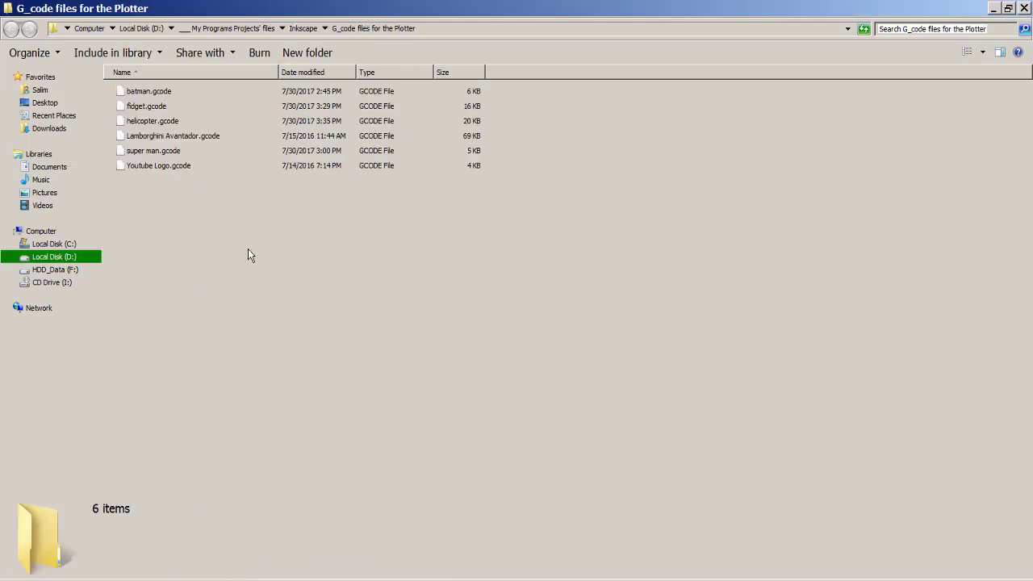
click(160, 580)
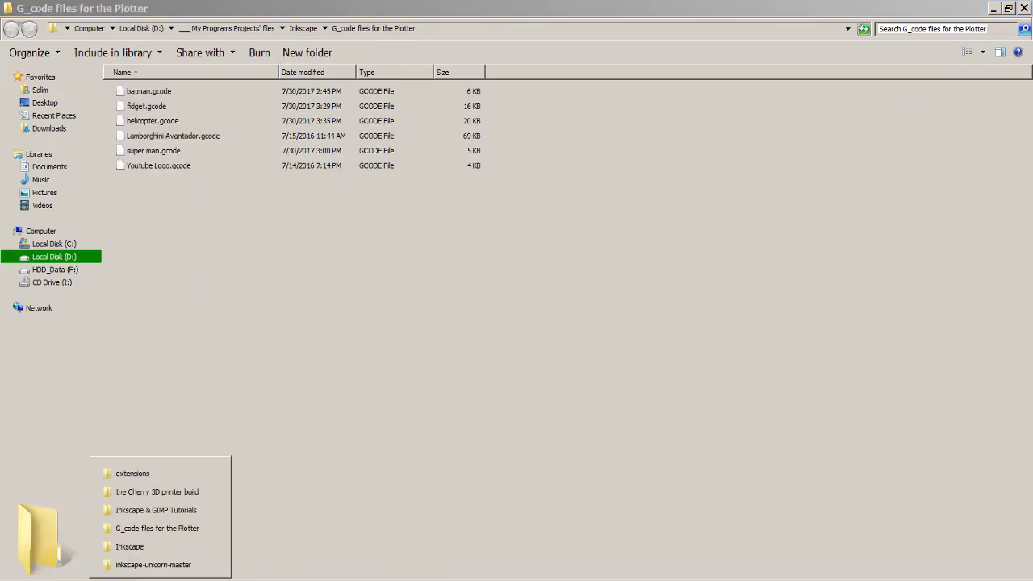
click(142, 547)
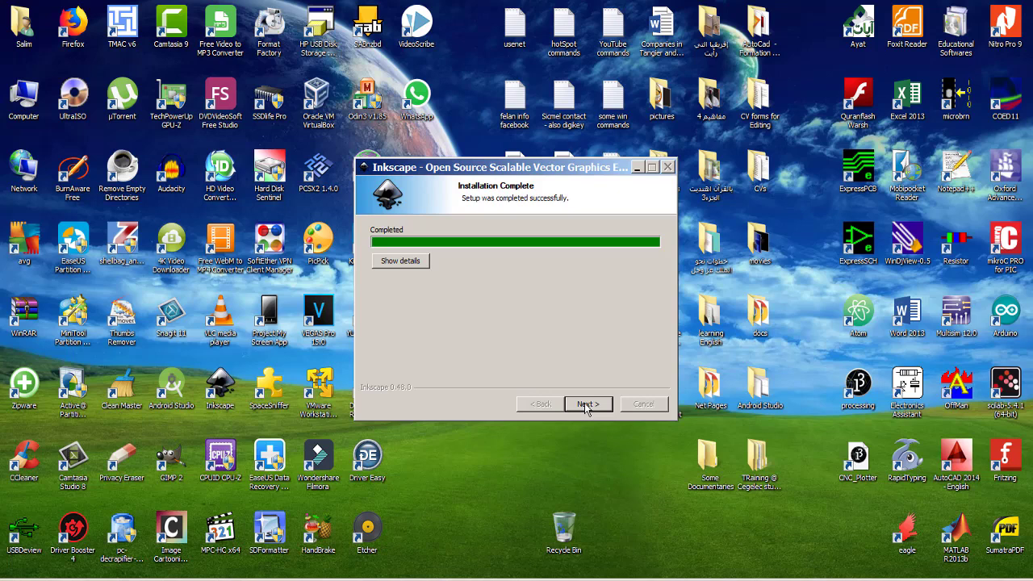
- Finish the Inkscape 0.48.0 setup wizard with the Run Inkscape option turned off
click(584, 403)
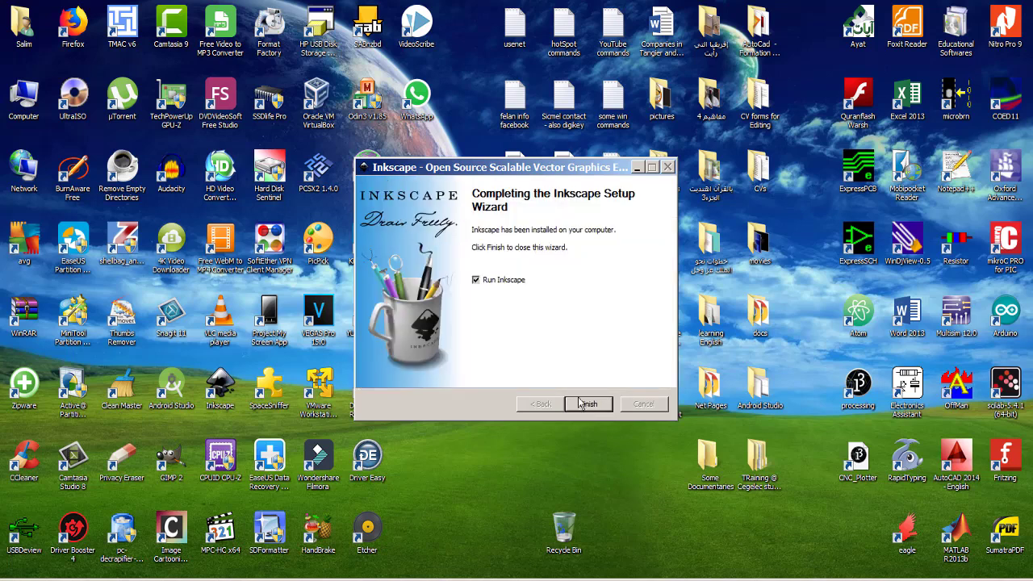
click(509, 284)
click(590, 408)
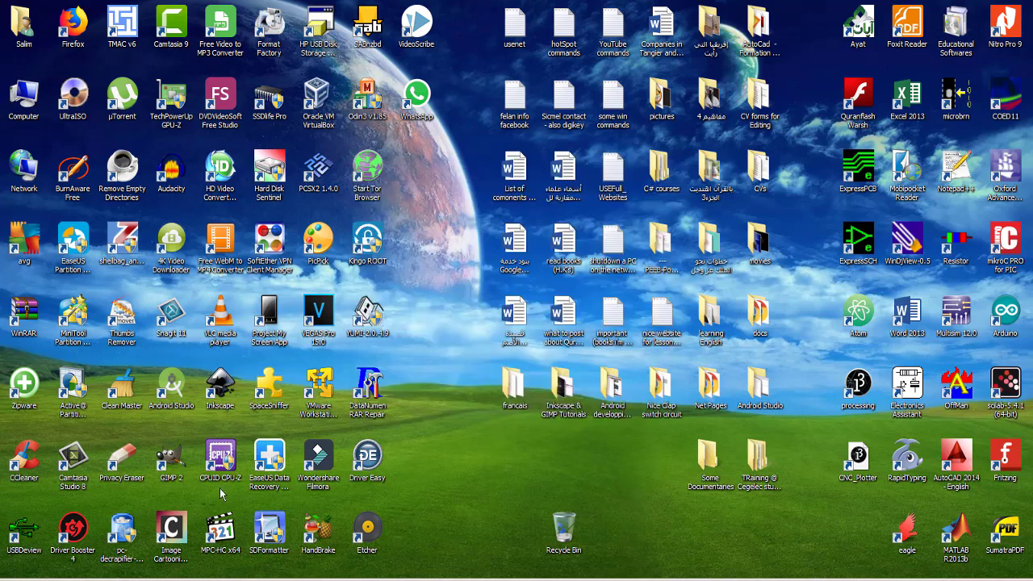
- Open the src folder in inkscape-unicorn-master and copy all its contents, including the unicorn folder, unicorn.inx and unicorn.py
right_click(166, 578)
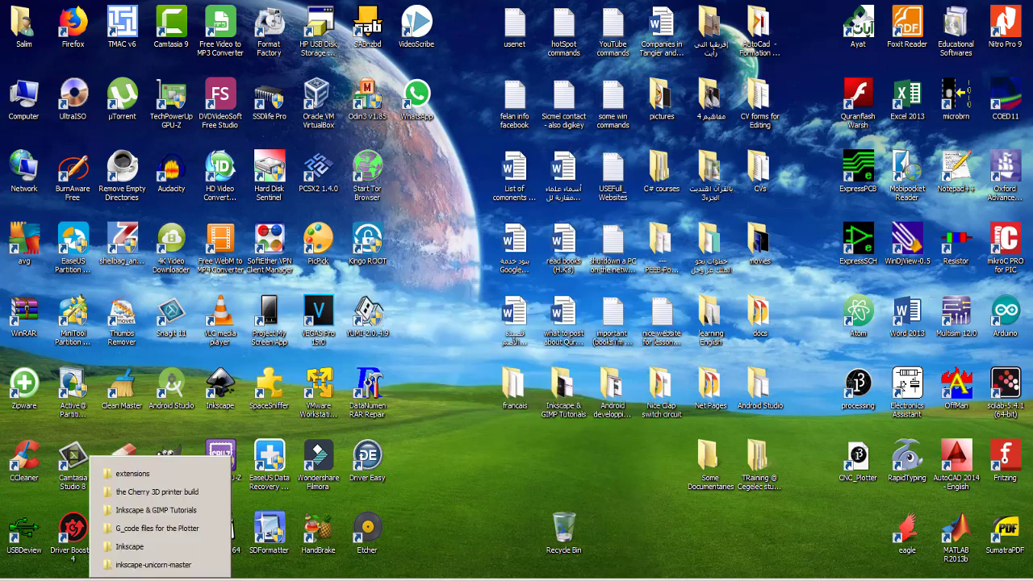
click(168, 567)
double_click(138, 92)
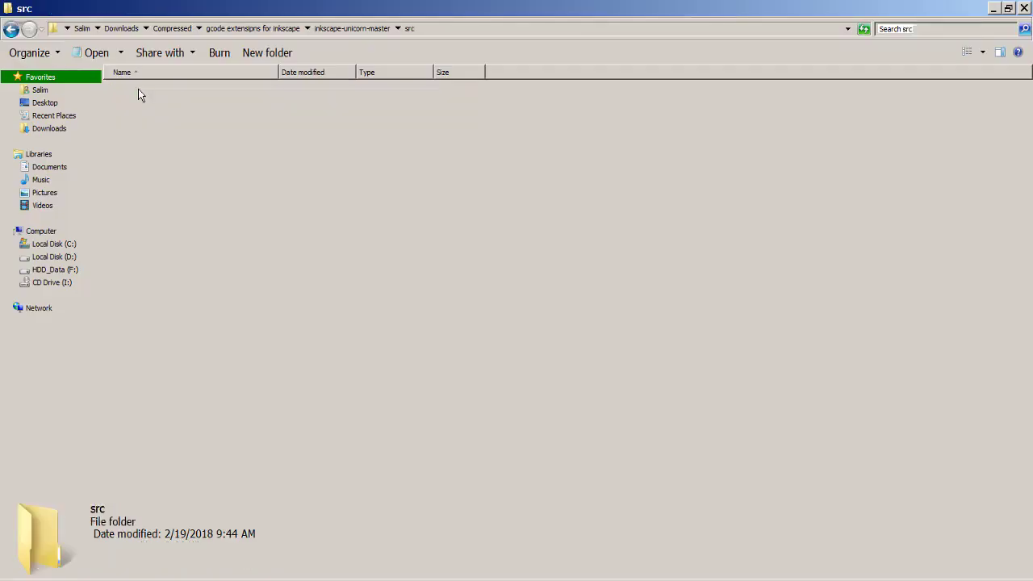
drag(170, 186, 151, 82)
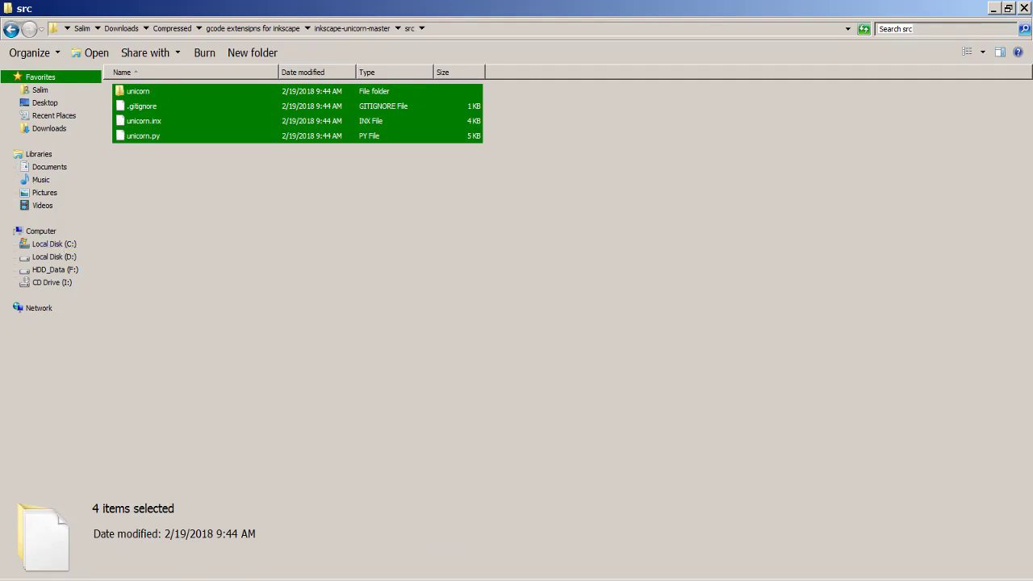
- Switch to the Inkscape folder window and browse to C:\Program Files\Inkscape\share\extensions
click(160, 580)
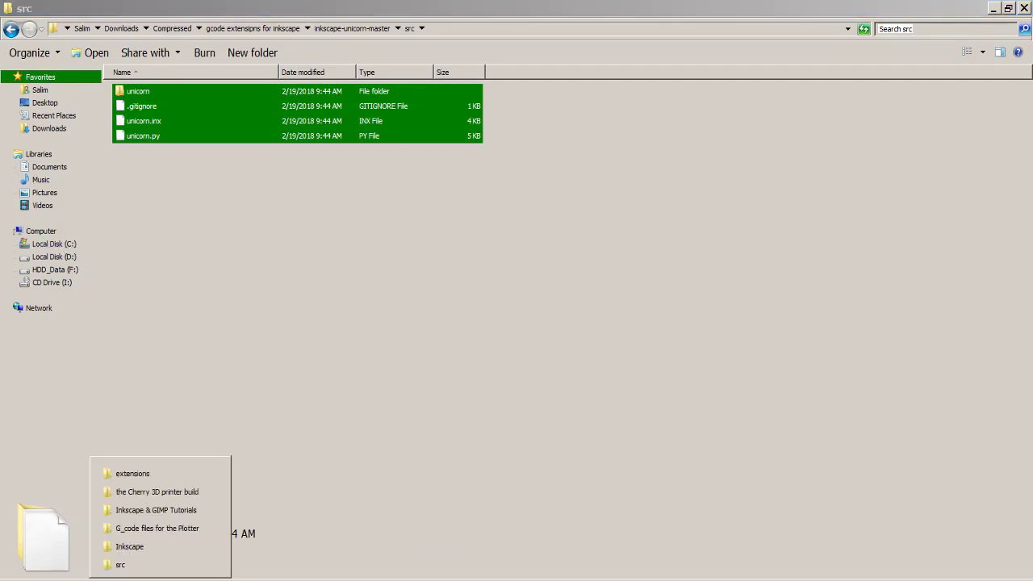
click(148, 549)
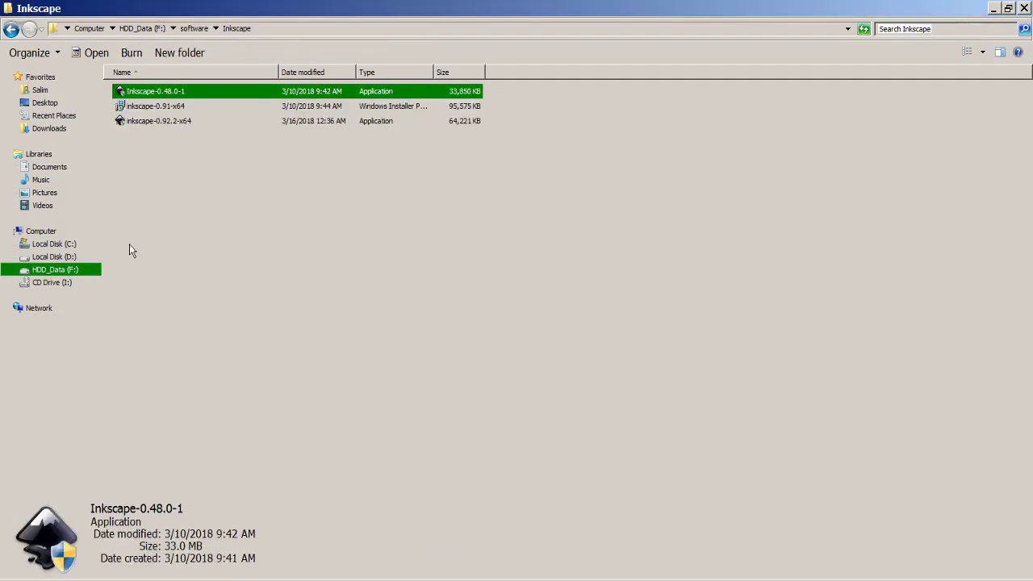
click(68, 245)
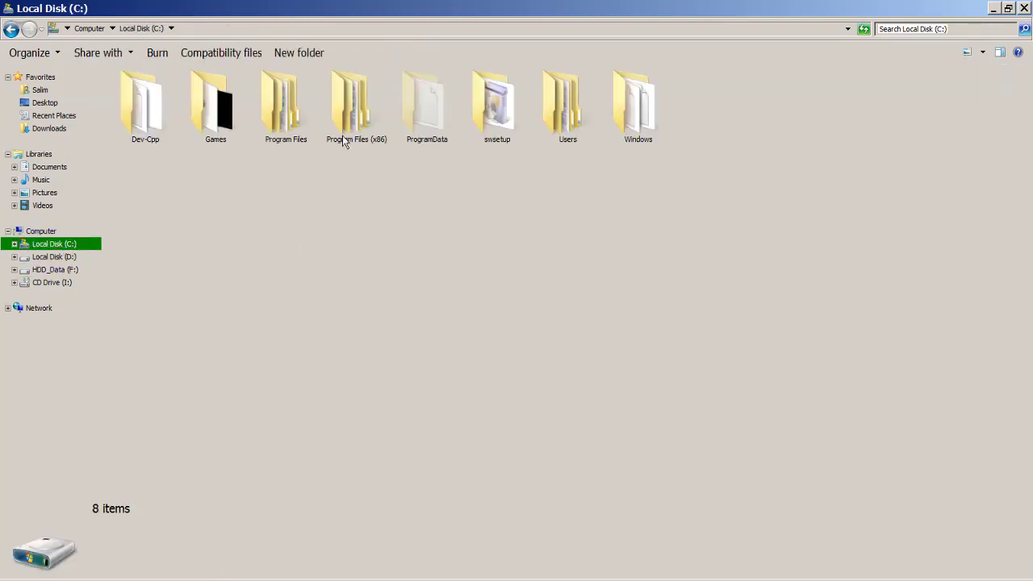
double_click(279, 101)
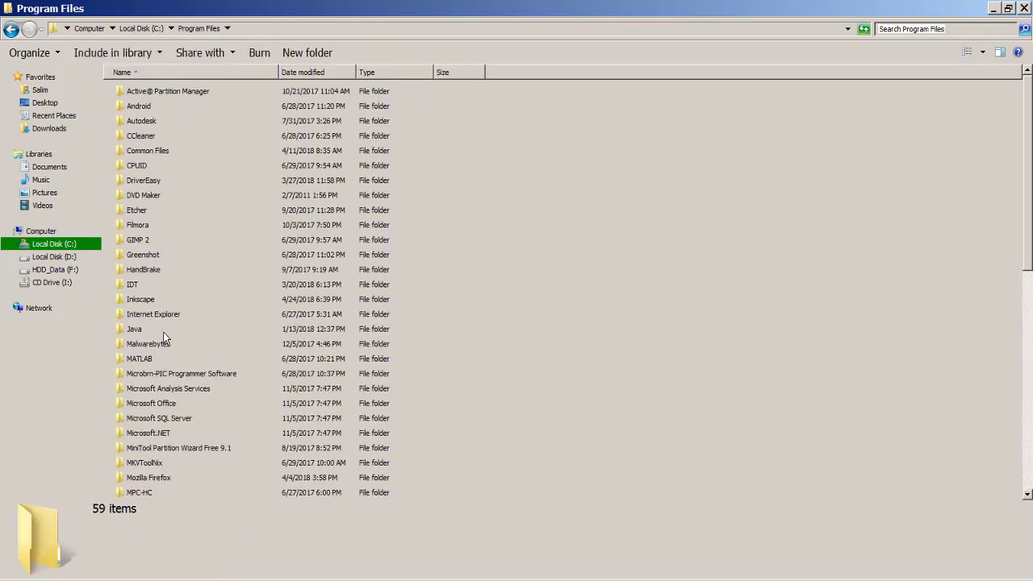
double_click(140, 300)
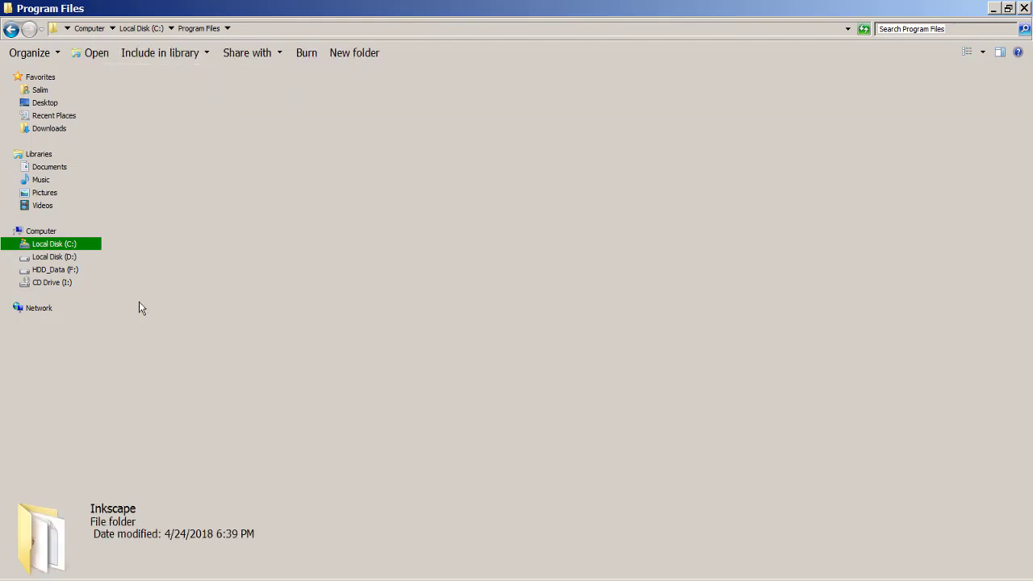
double_click(142, 207)
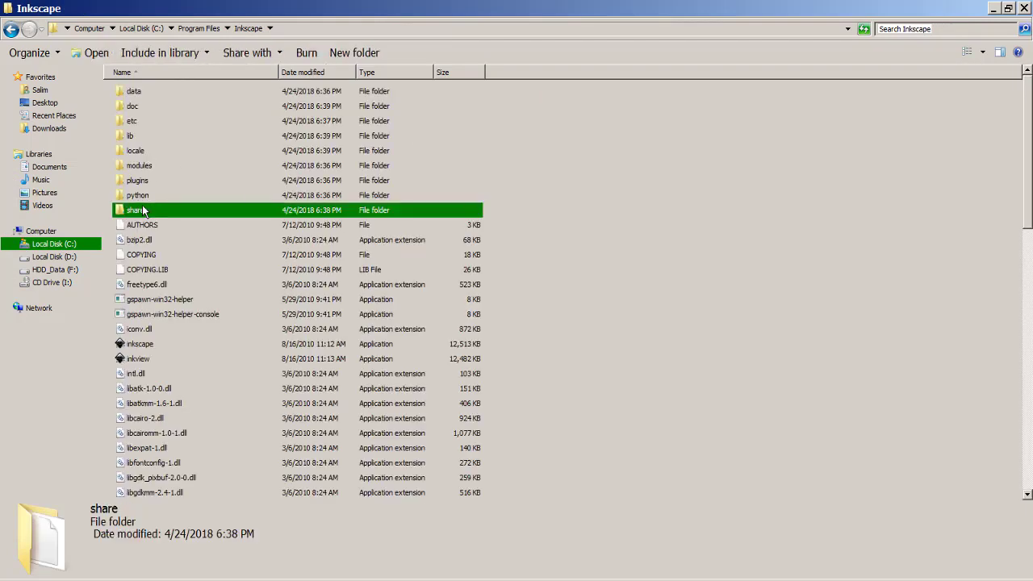
double_click(150, 123)
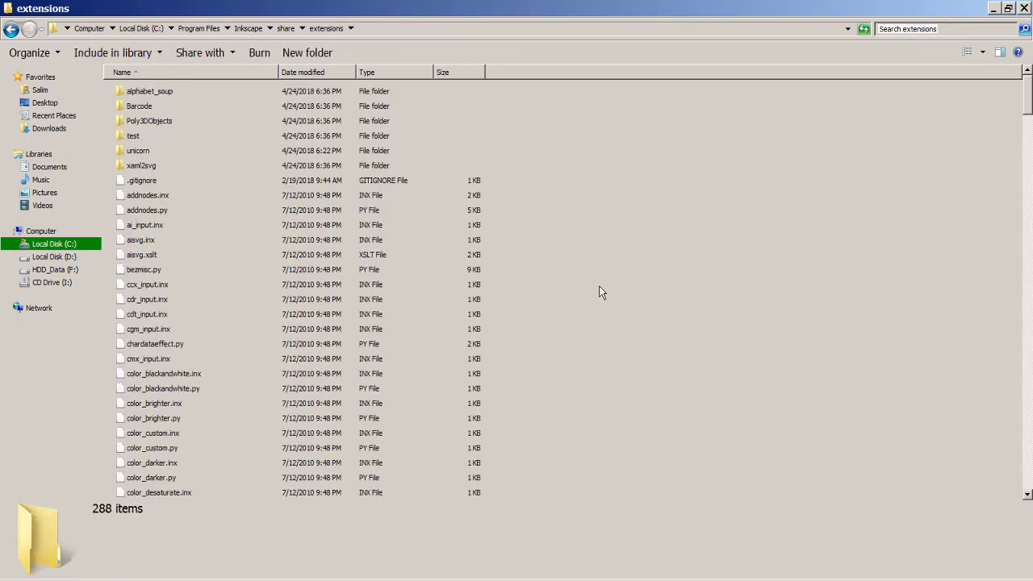
- Paste the Unicorn files into the extensions folder, merging the unicorn folder and settling all file conflicts at once
key(ctrl+v)
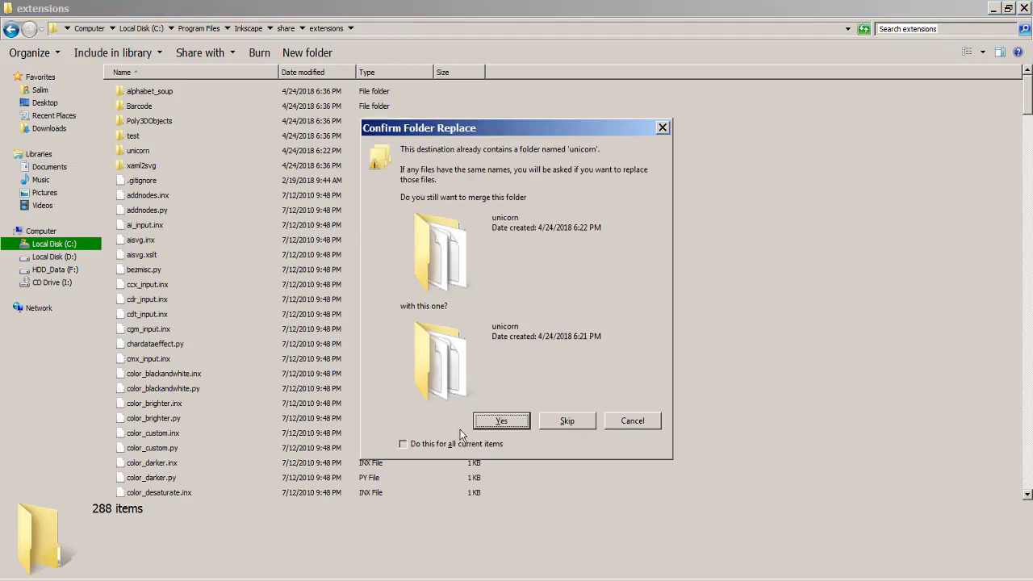
click(432, 444)
click(502, 421)
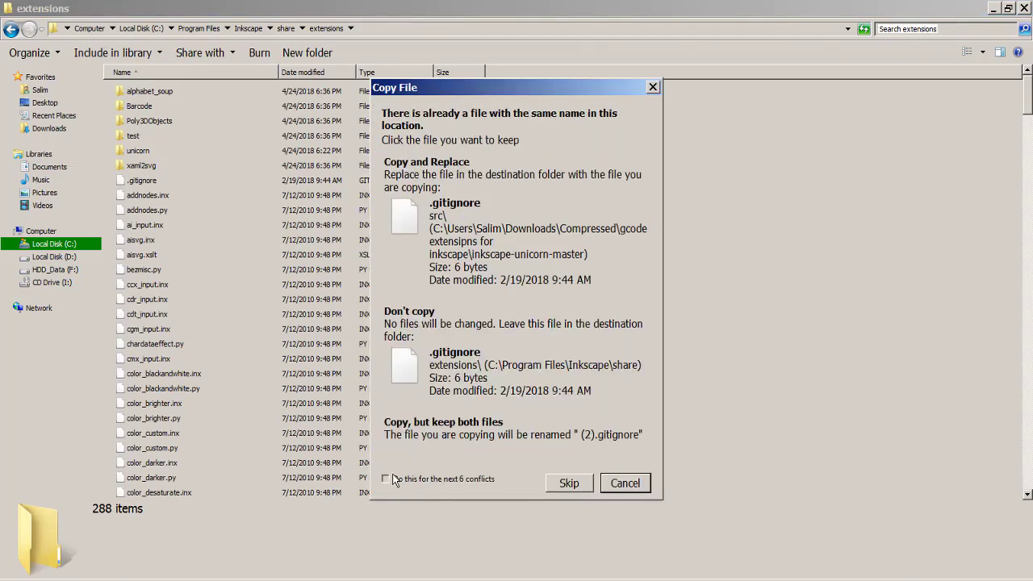
click(387, 479)
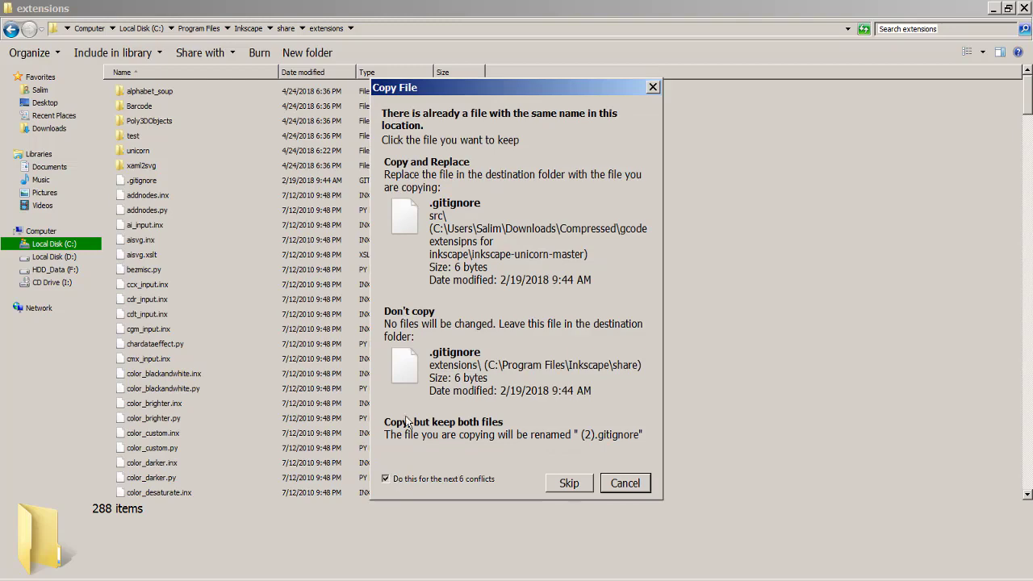
click(459, 234)
click(518, 340)
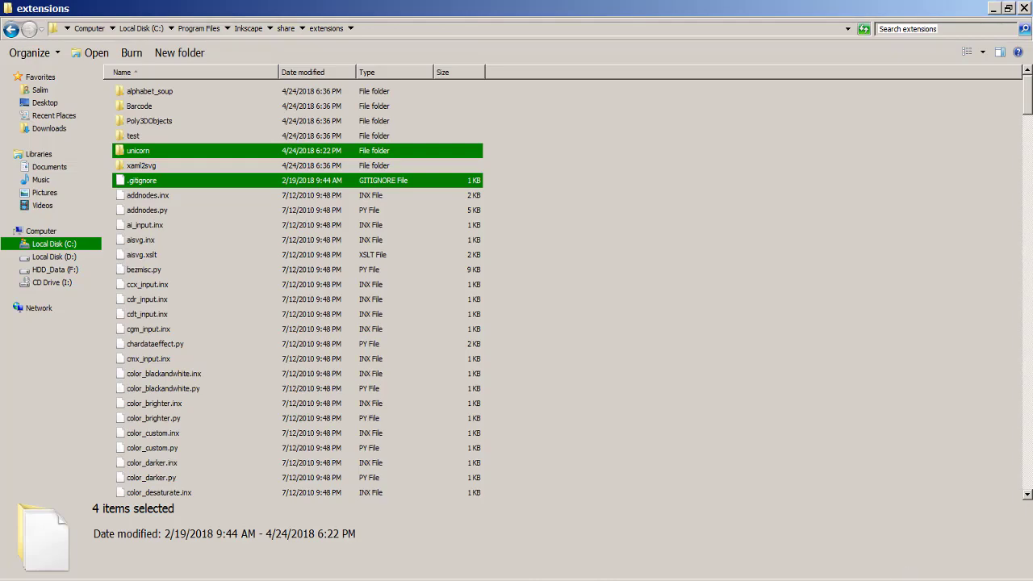
- Launch Inkscape from the desktop and maximize its window
click(1028, 579)
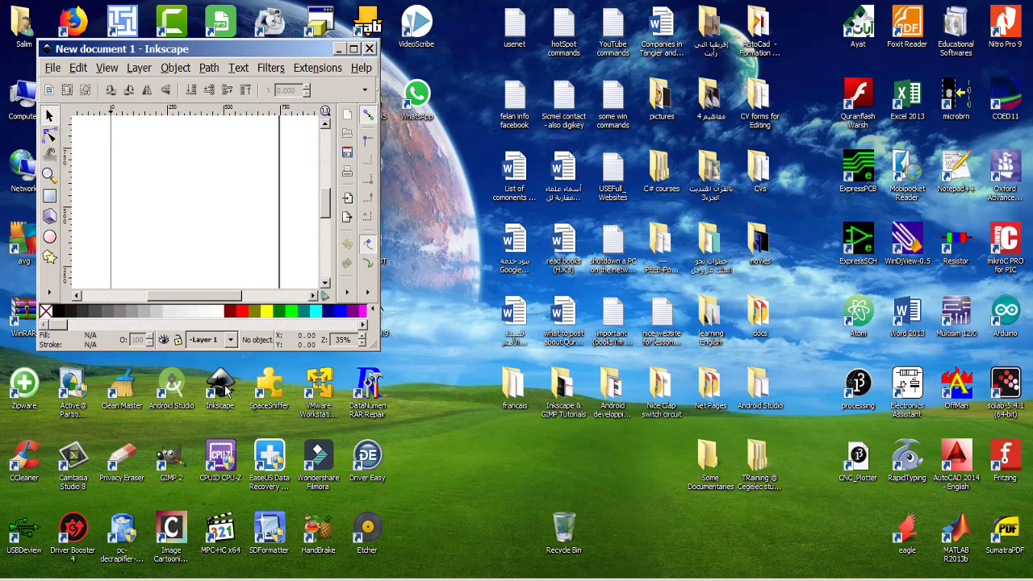
click(353, 49)
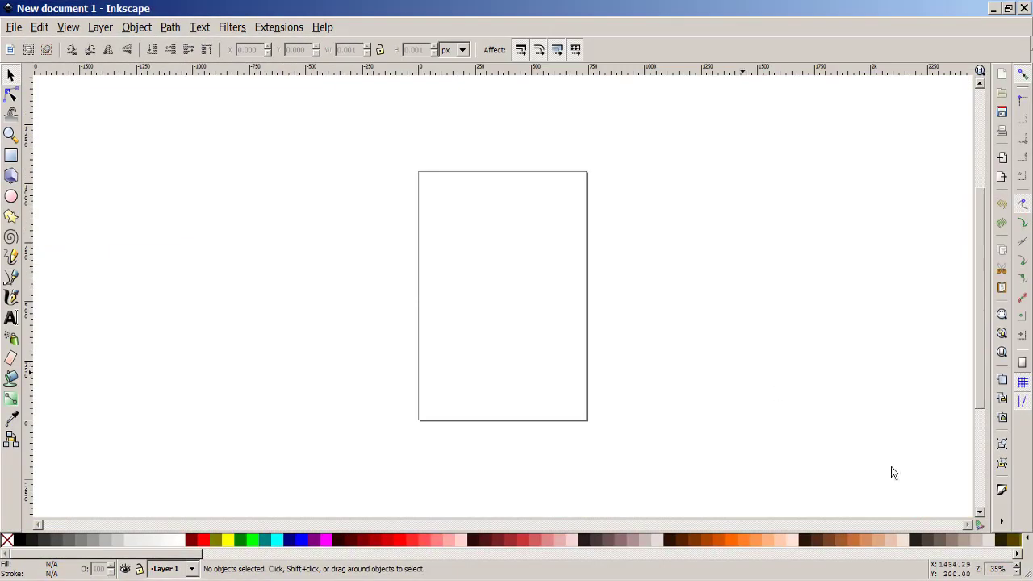
- Set the document's custom page size to 40 × 40 mm, with mm as the size units
click(1002, 522)
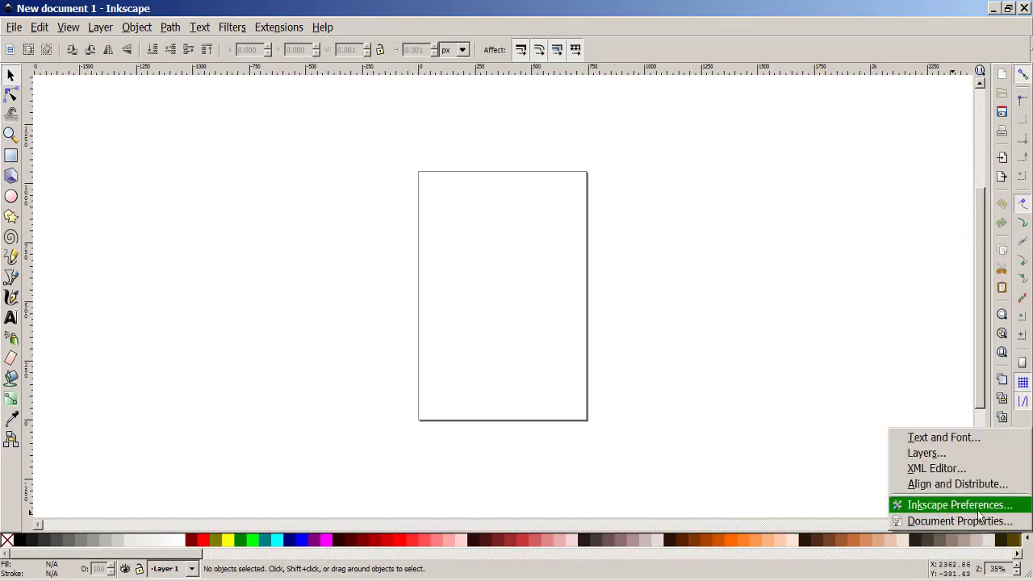
click(964, 522)
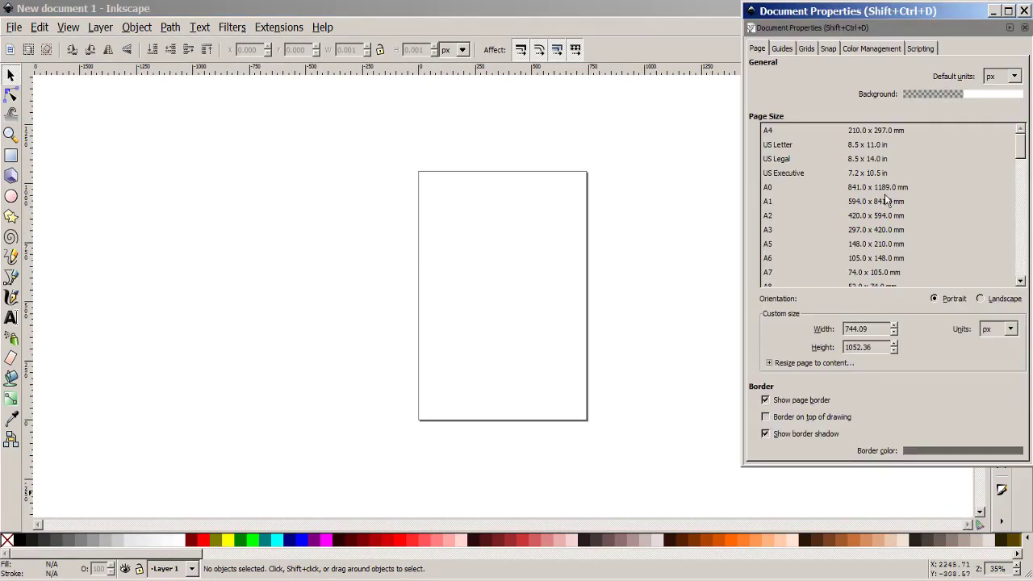
double_click(861, 329)
click(993, 335)
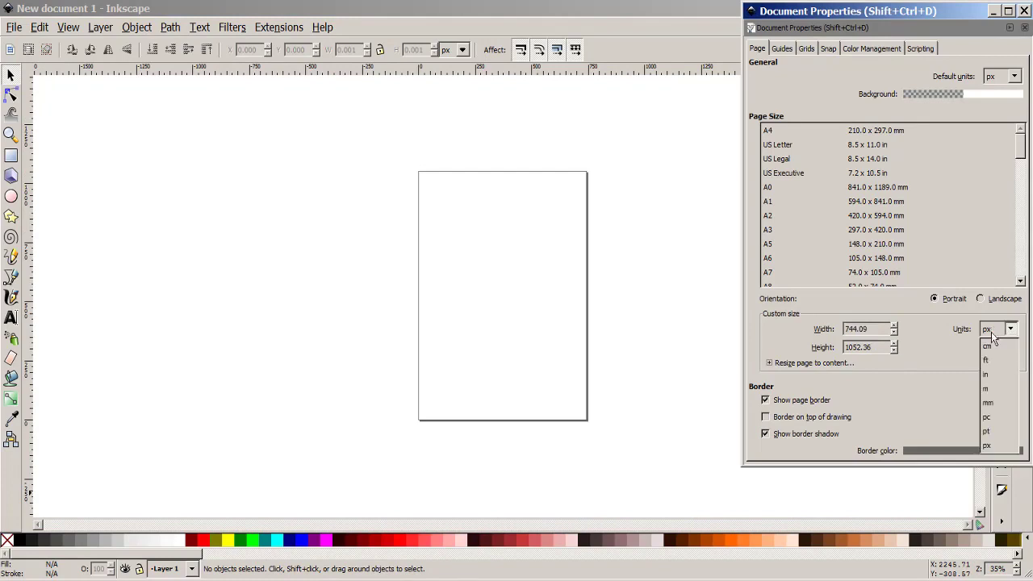
click(991, 404)
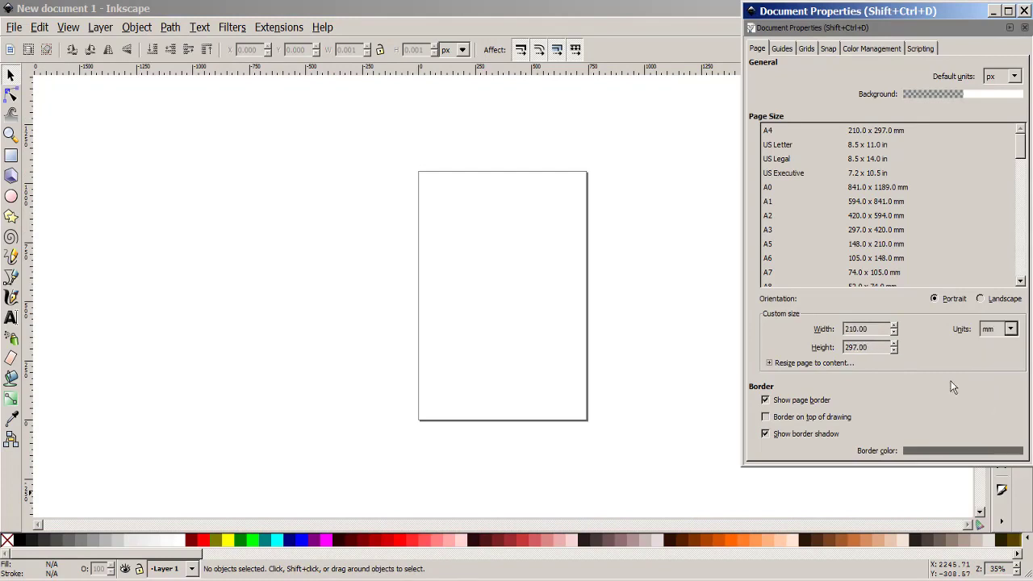
double_click(869, 330)
text(40)
key(Tab)
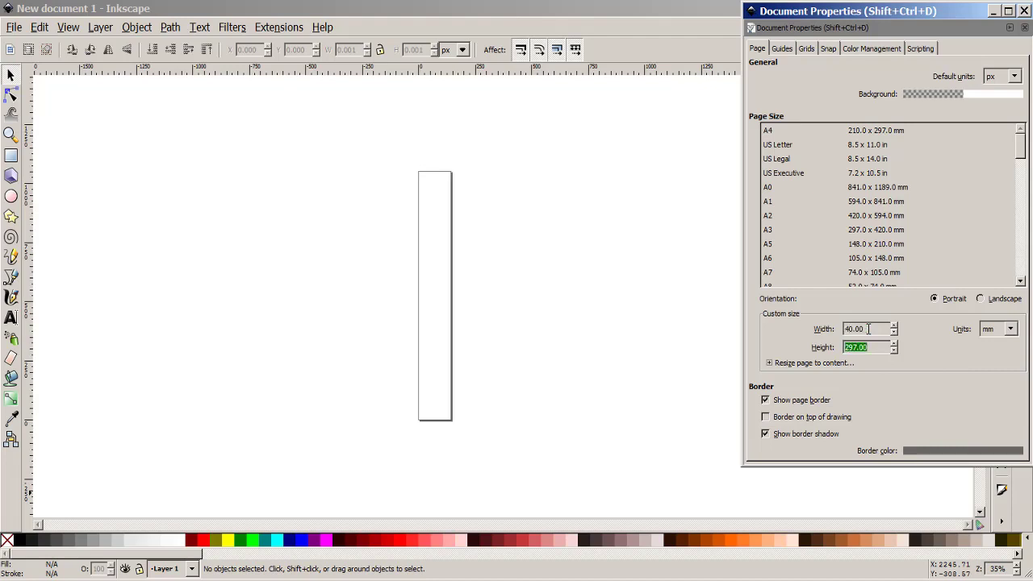
text(40)
key(Return)
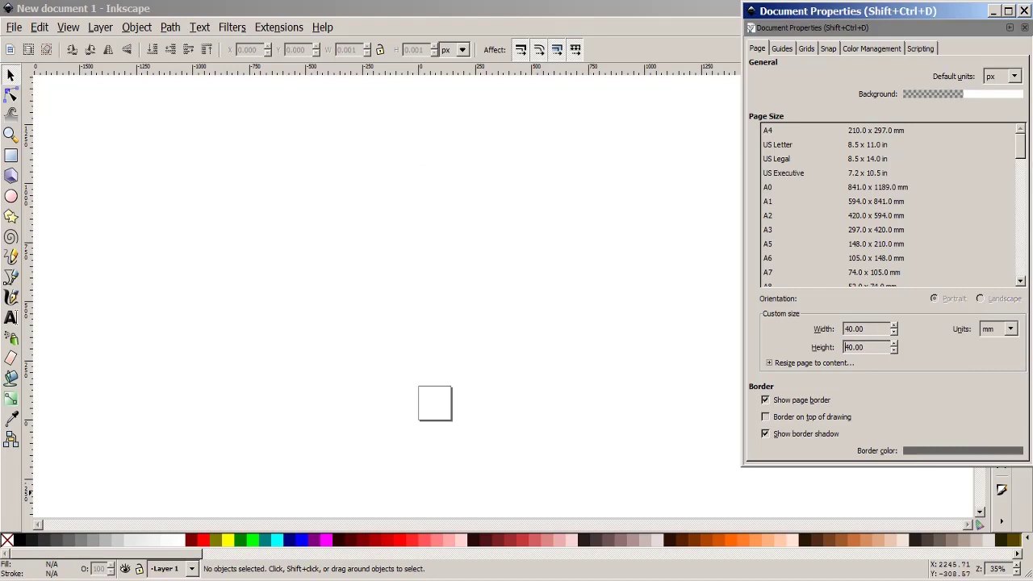
click(1025, 11)
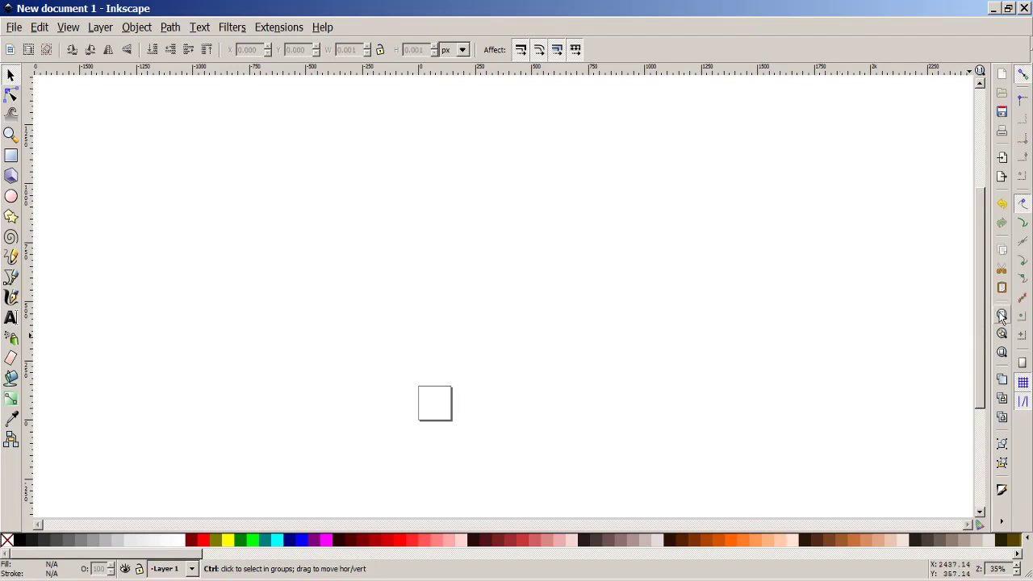
click(1002, 354)
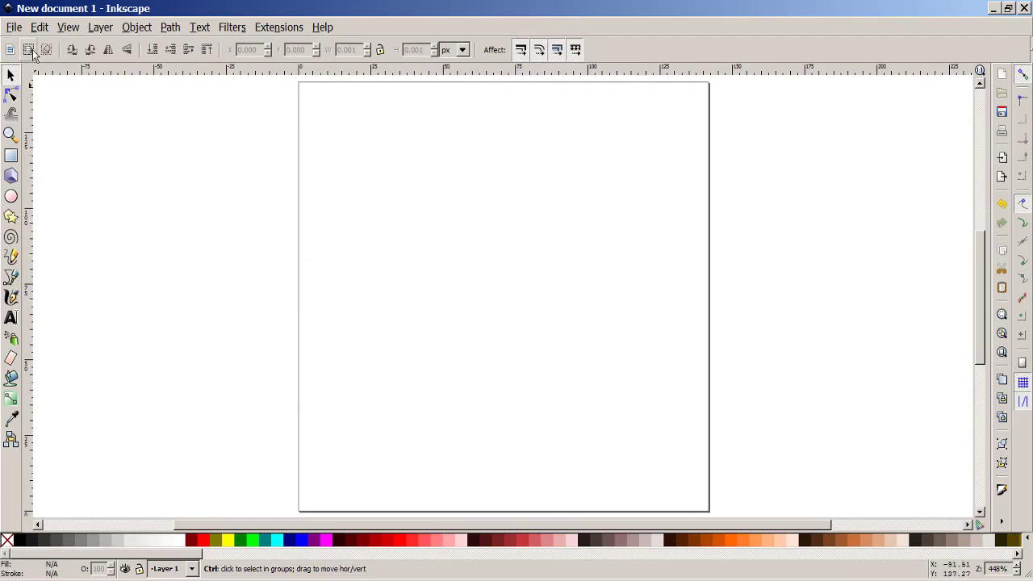
- Import the logo03 face image from the Outcome folder and embed it in the document
click(15, 29)
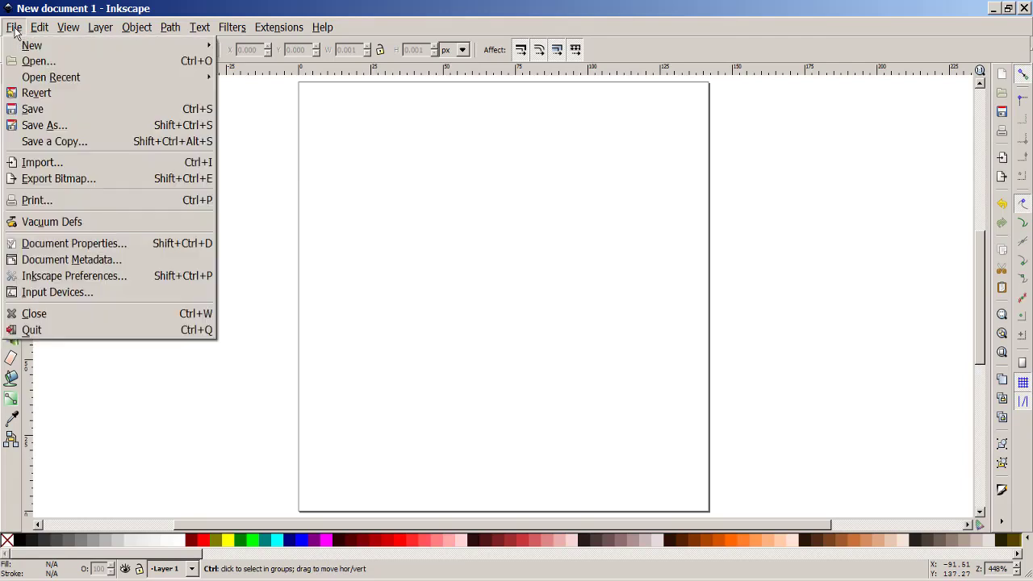
click(52, 164)
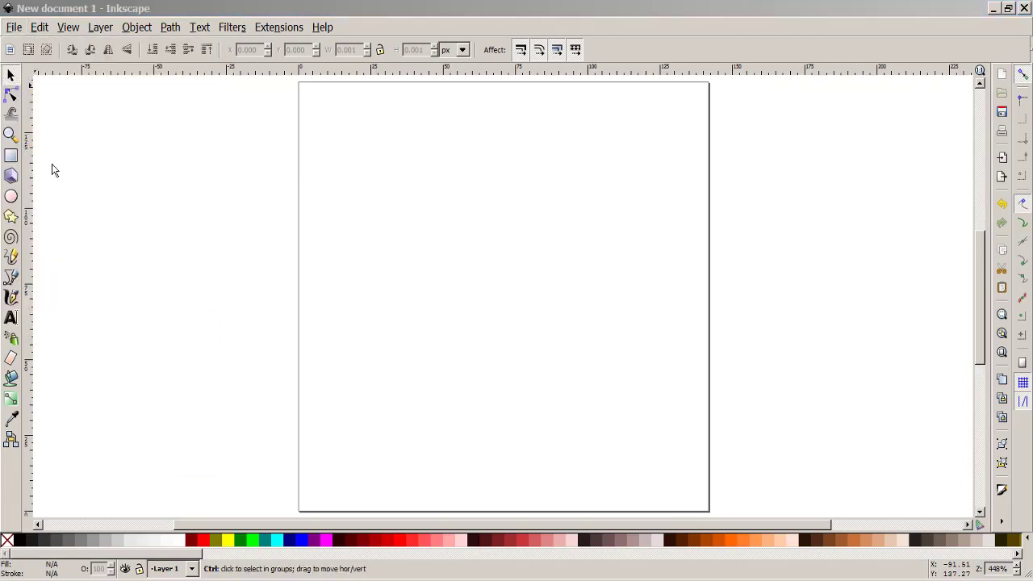
double_click(232, 86)
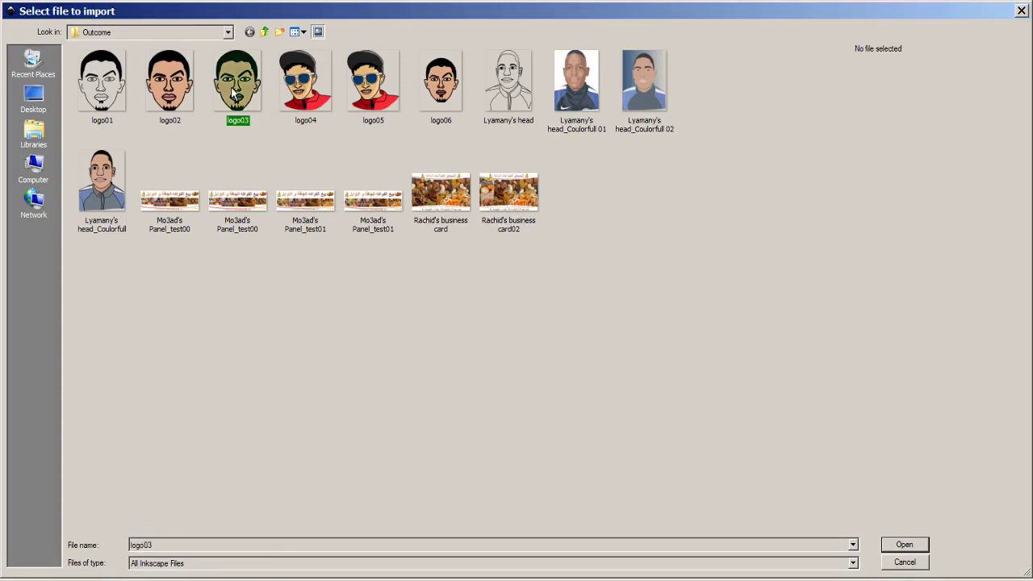
click(564, 352)
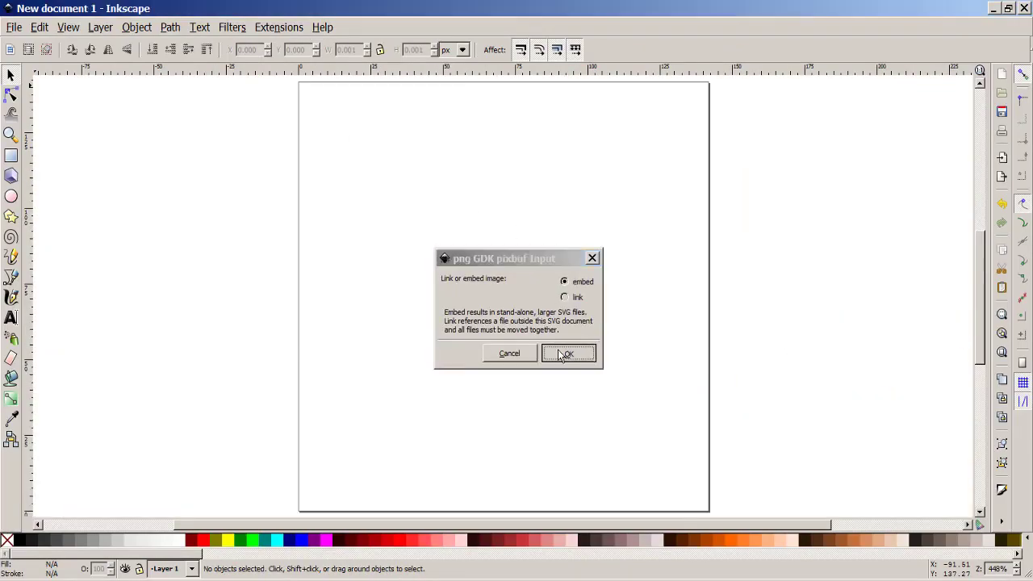
key(3)
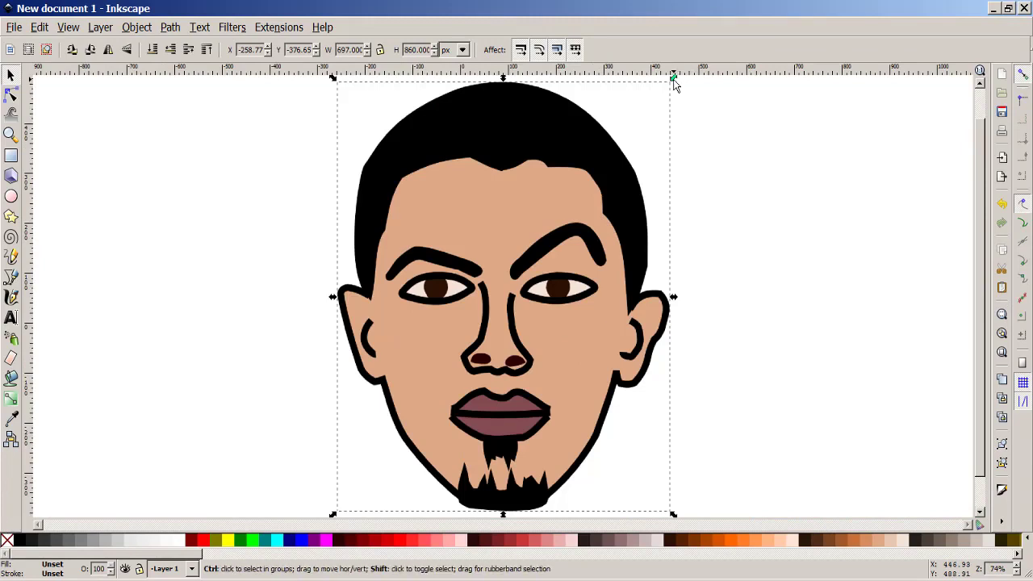
- Scale the face image down to about 93 × 115 px and centre it inside the page
drag(675, 81, 537, 262)
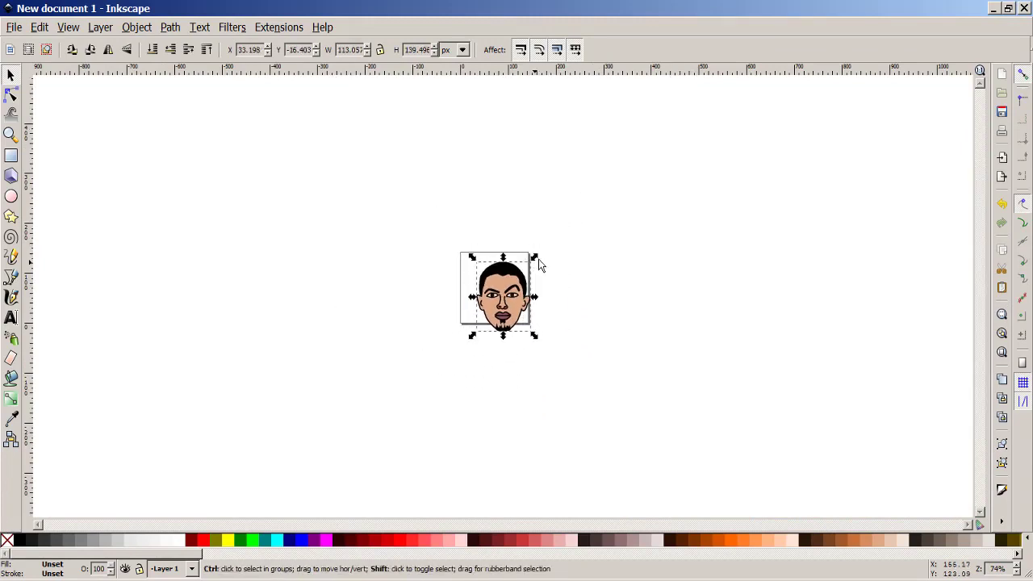
drag(507, 300, 498, 287)
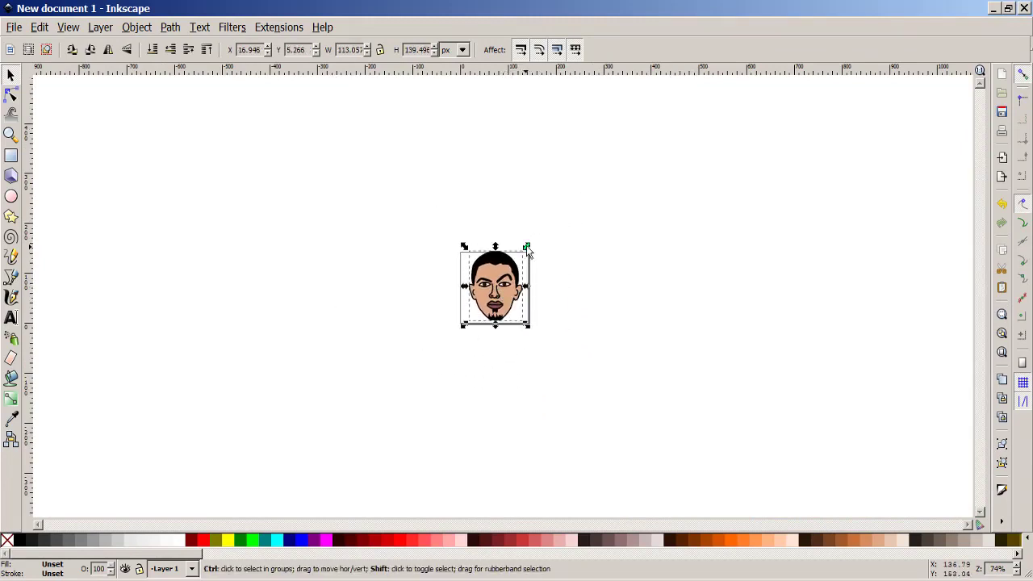
drag(529, 252, 519, 261)
drag(494, 308, 499, 305)
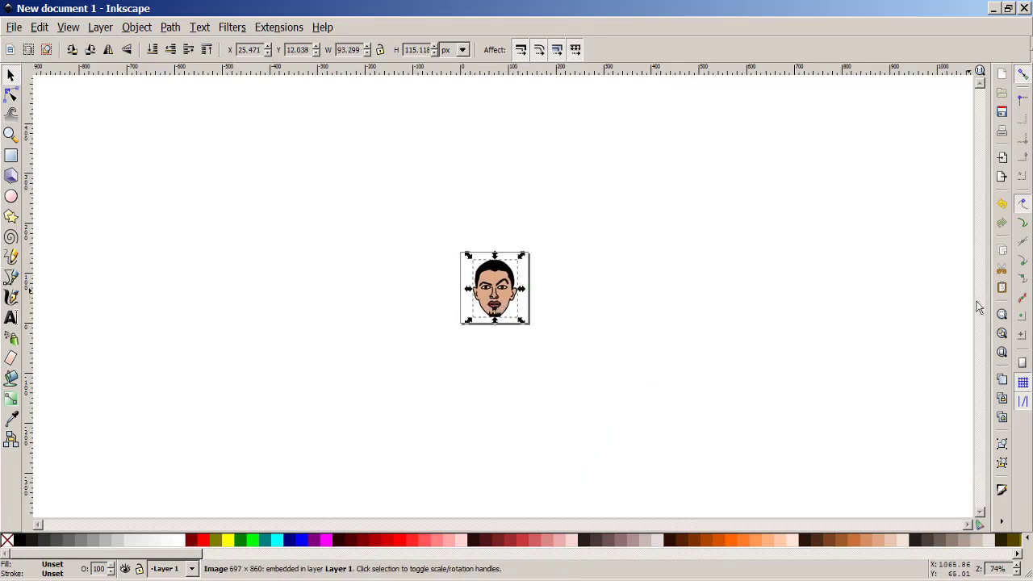
click(1002, 352)
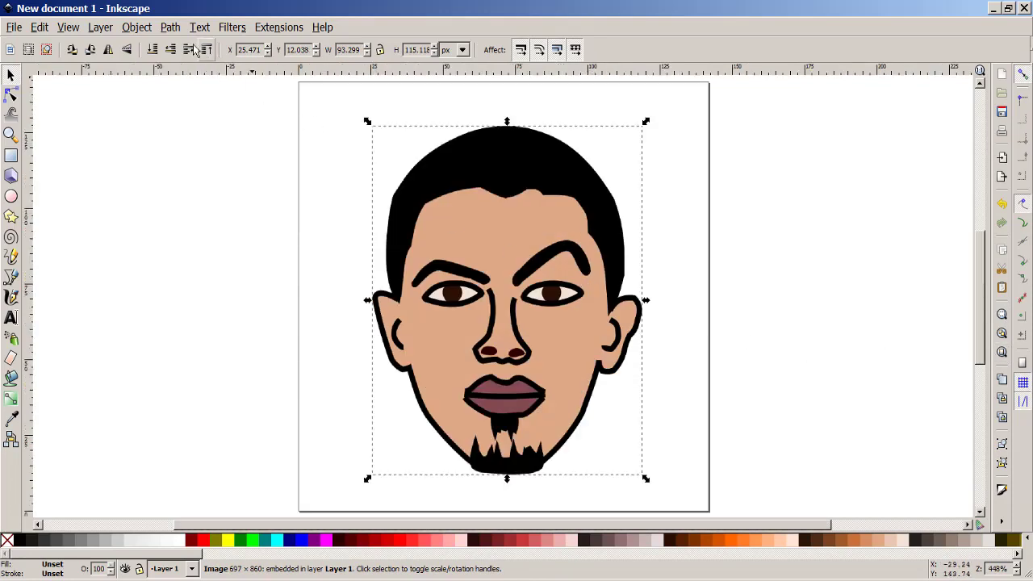
- Try to convert the selected face image to a path with Object to Path
click(172, 29)
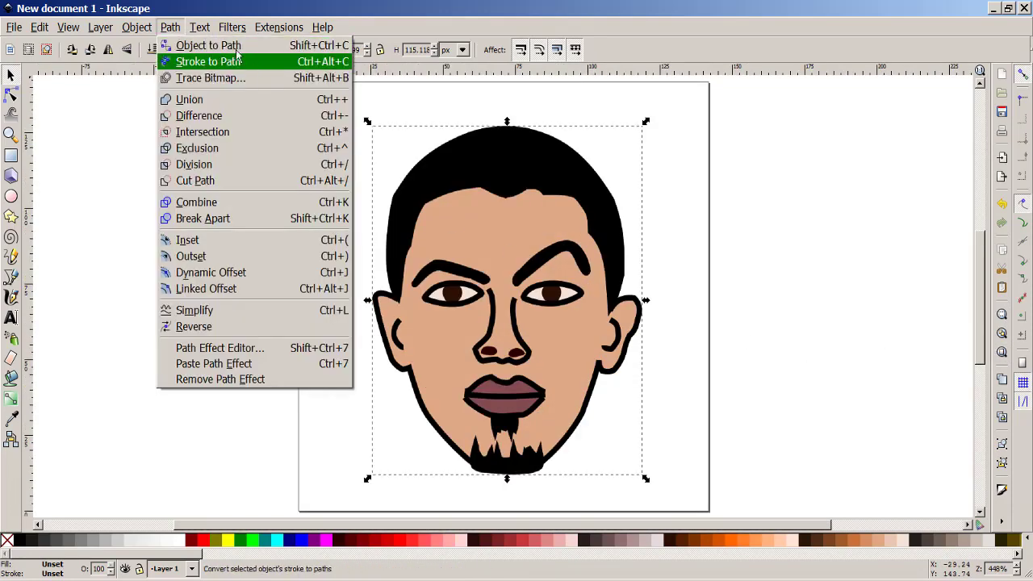
click(226, 48)
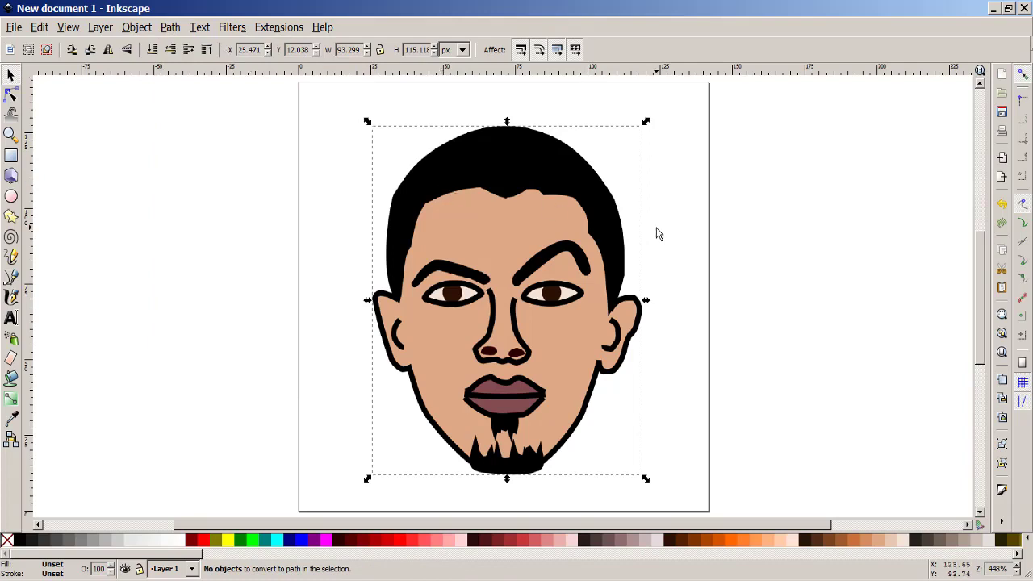
- Trace the face image into a group of paths with Trace Bitmap, using multiple scans by Colors with 8 scans
click(170, 27)
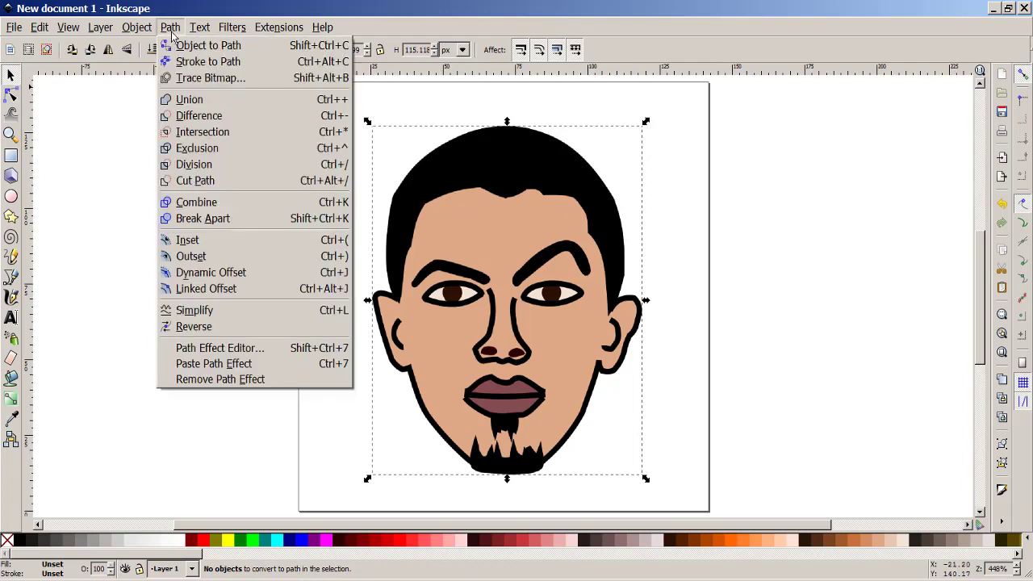
click(208, 76)
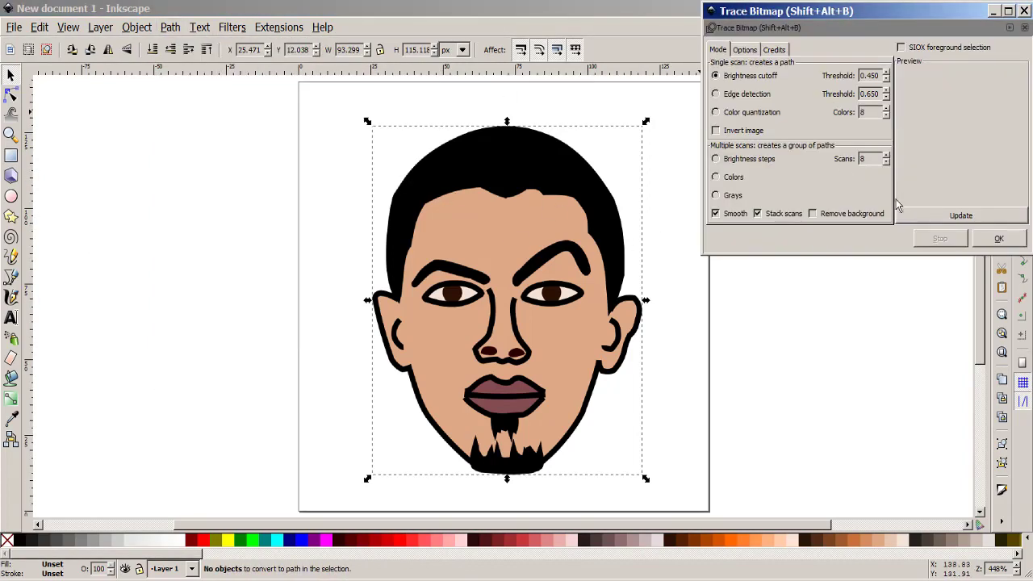
click(967, 216)
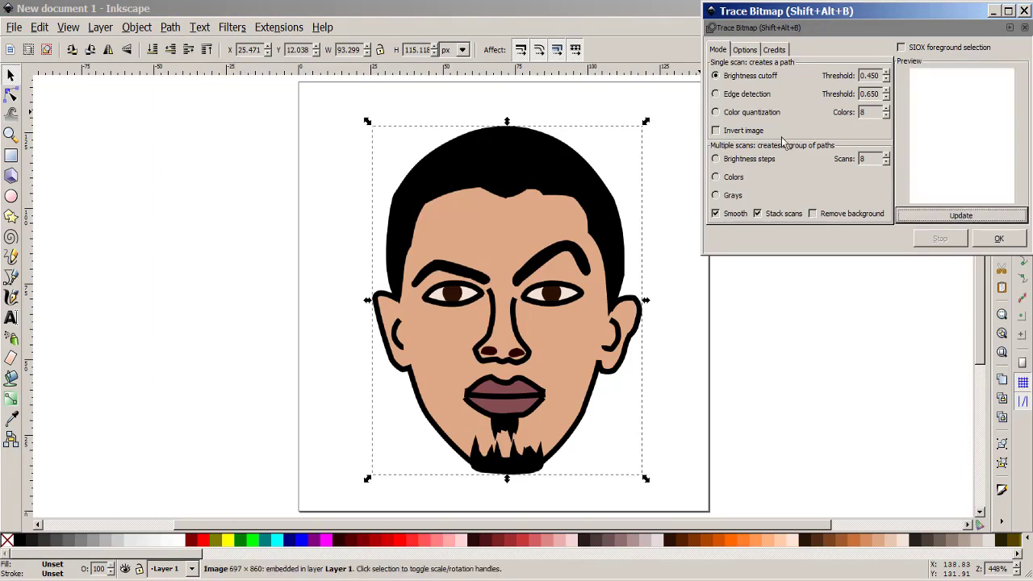
click(727, 176)
click(934, 216)
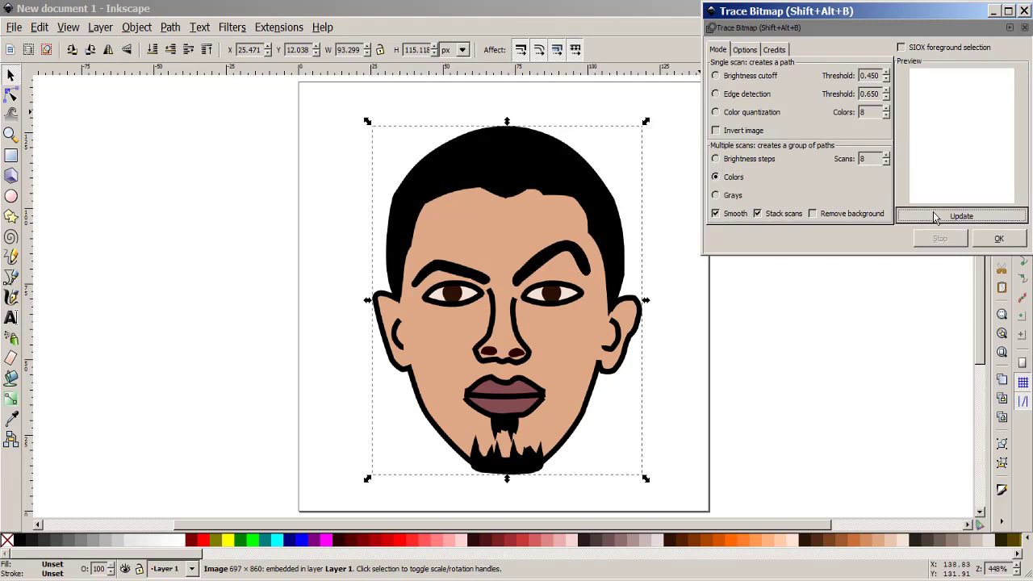
click(1000, 240)
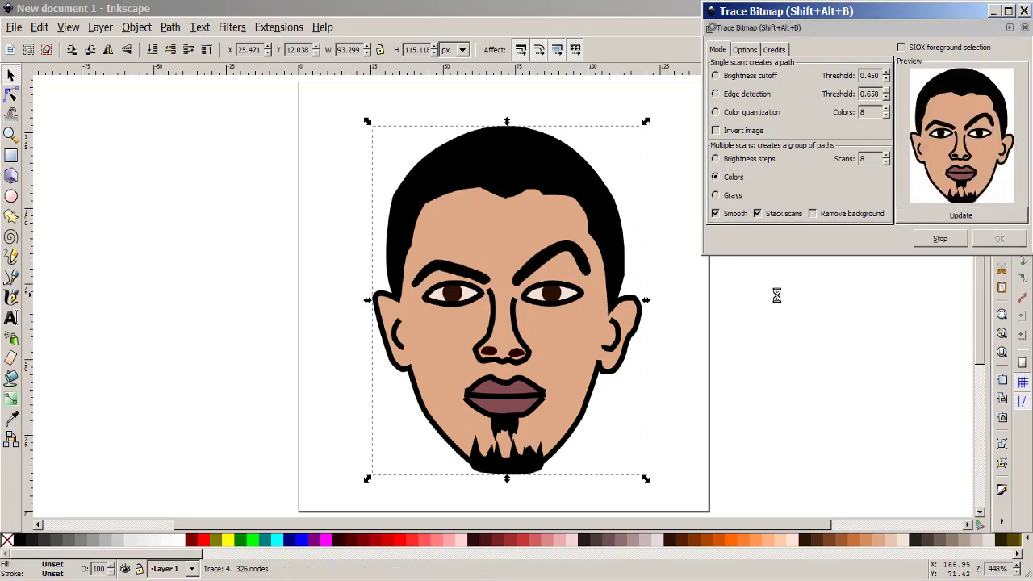
click(1024, 10)
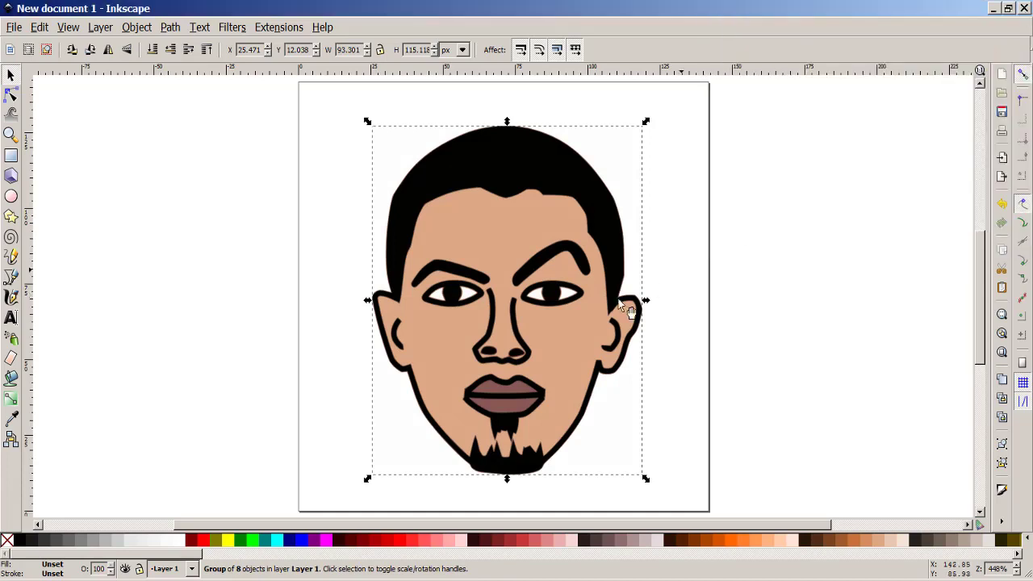
- Delete the original face image from under the traced group, keeping the traced face centred on the page
drag(538, 293, 840, 283)
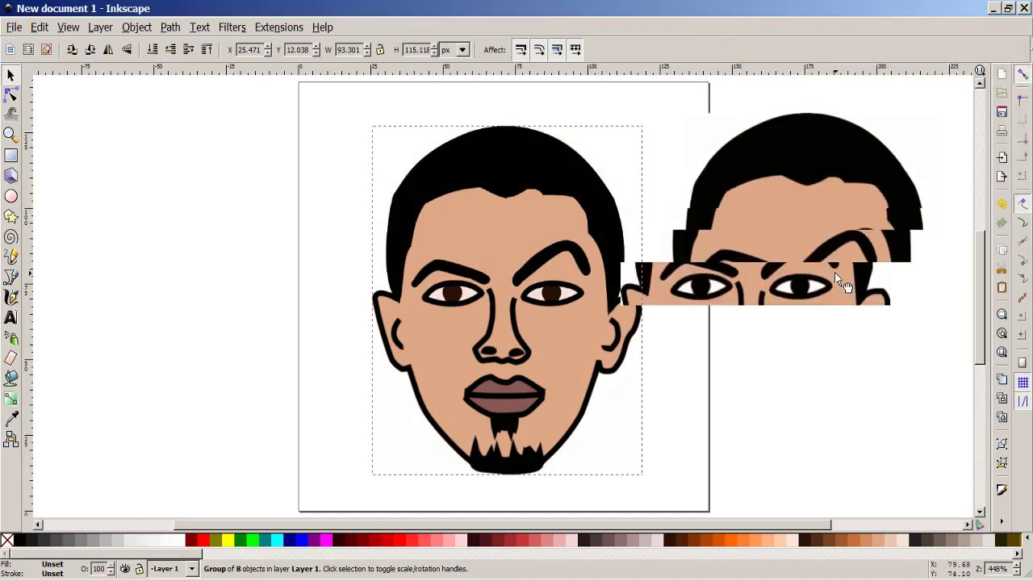
click(501, 247)
key(Delete)
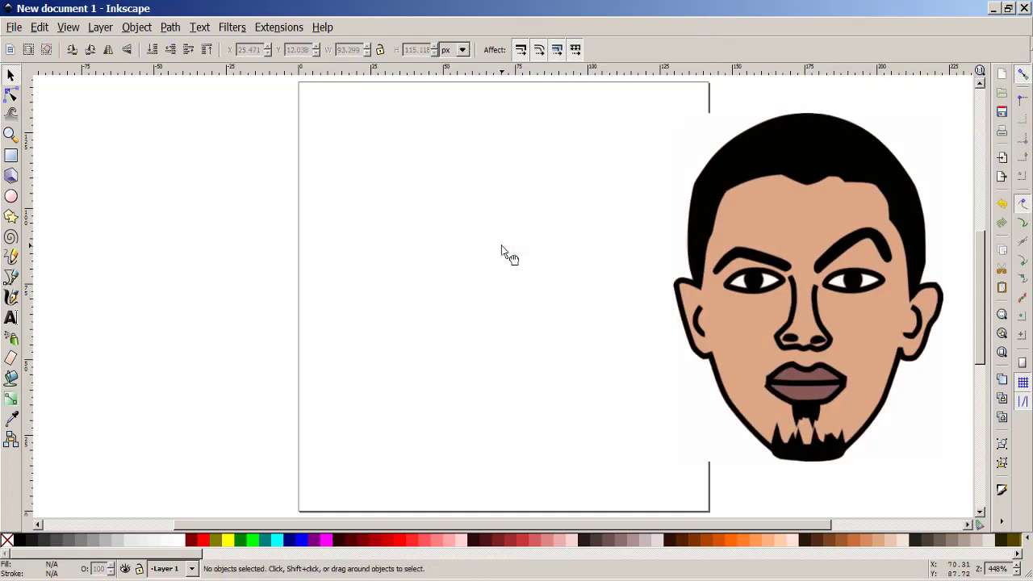
mouse_move(808, 187)
mouse_down()
mouse_move(505, 224)
mouse_move(500, 202)
mouse_move(508, 207)
mouse_up()
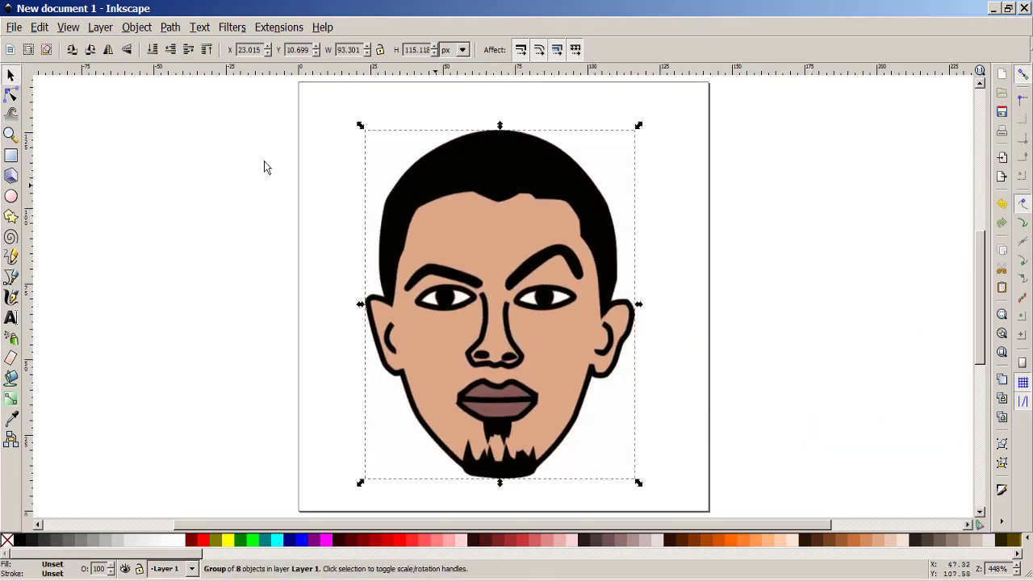
- Save a copy as me_logo in MakerBot Unicorn G-Code format in the "G_code files for the Plotter" folder, accepting the default output settings
click(13, 30)
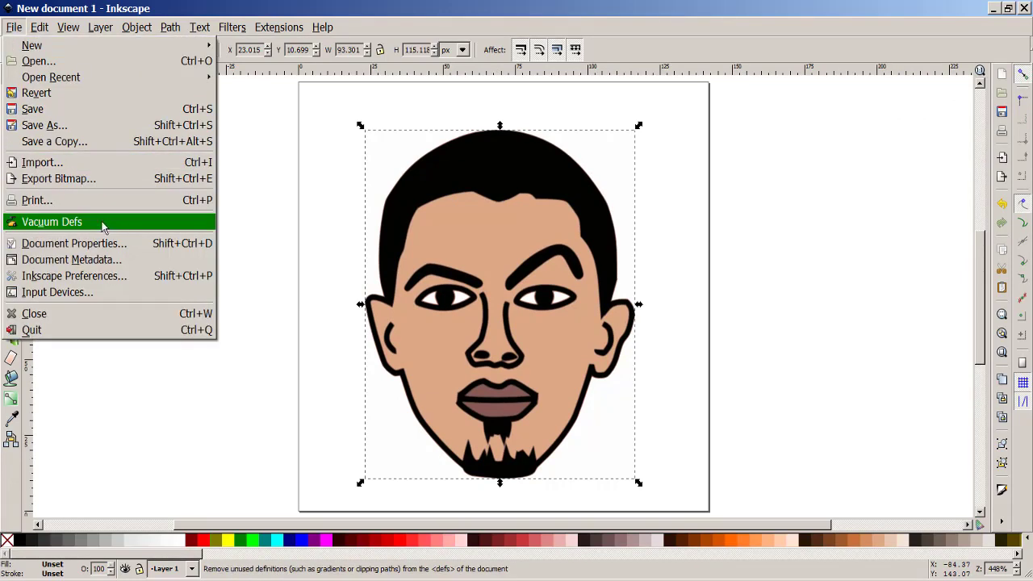
click(73, 142)
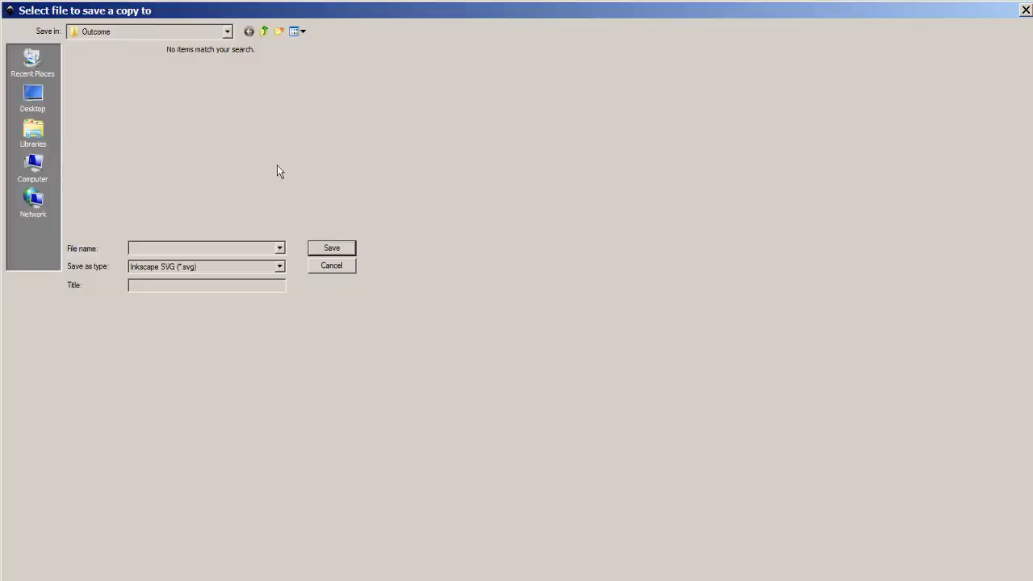
click(279, 268)
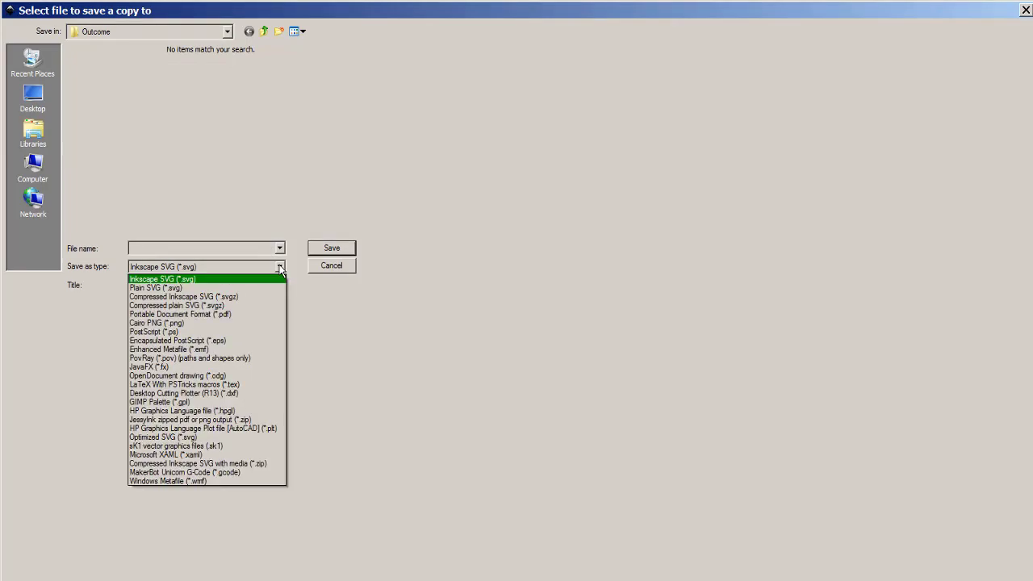
click(259, 473)
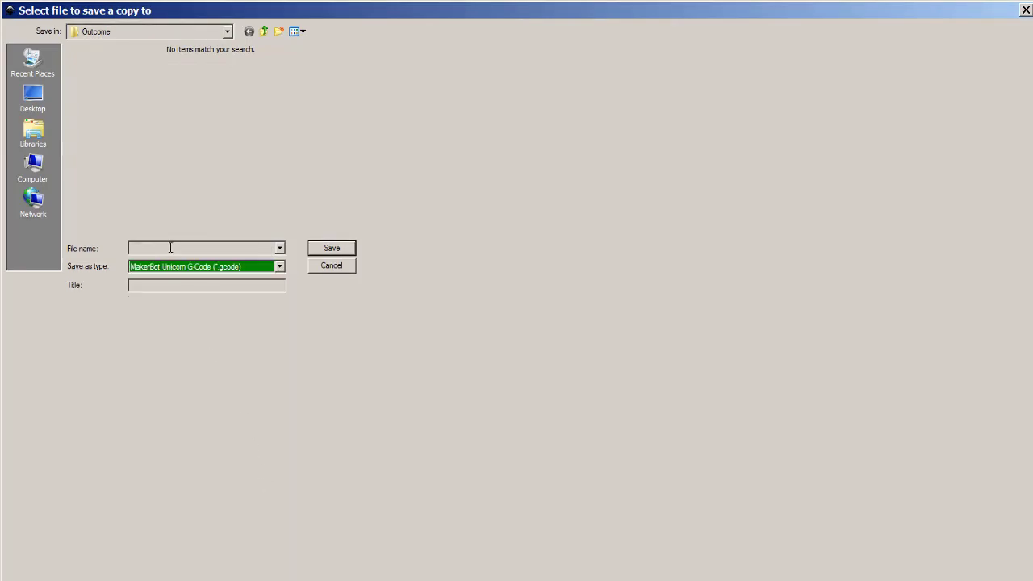
click(263, 31)
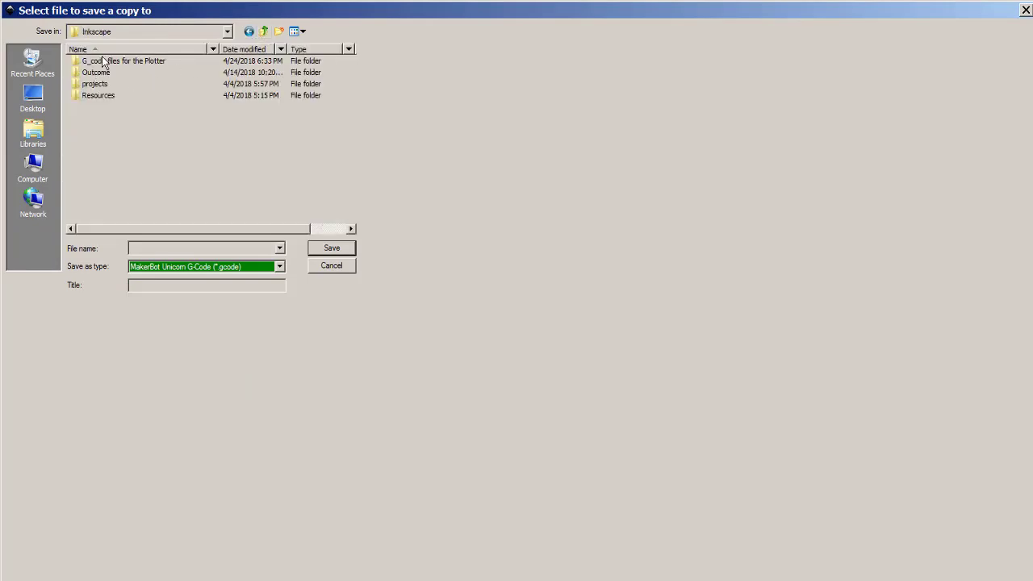
double_click(103, 60)
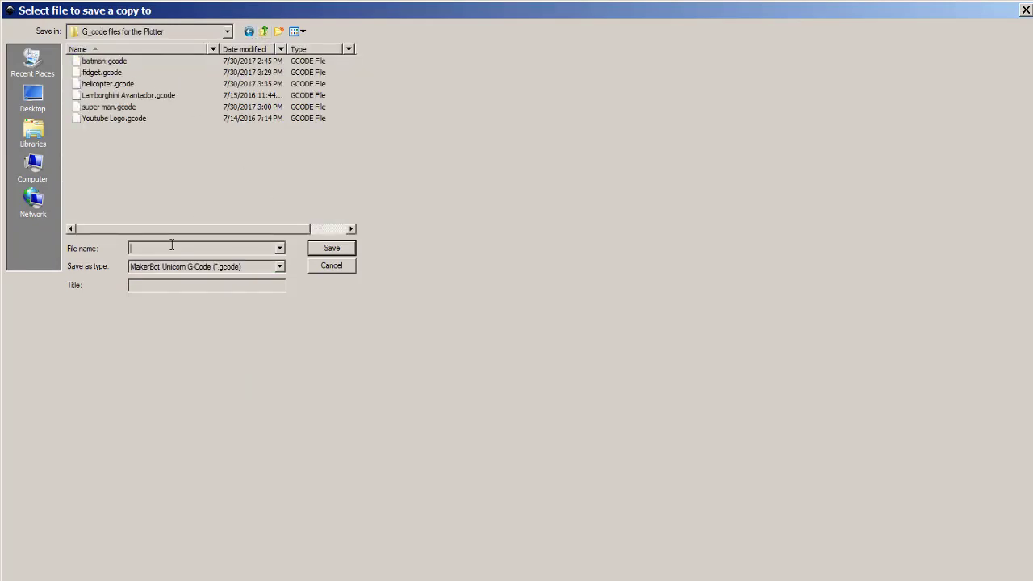
text(me_logo)
click(331, 249)
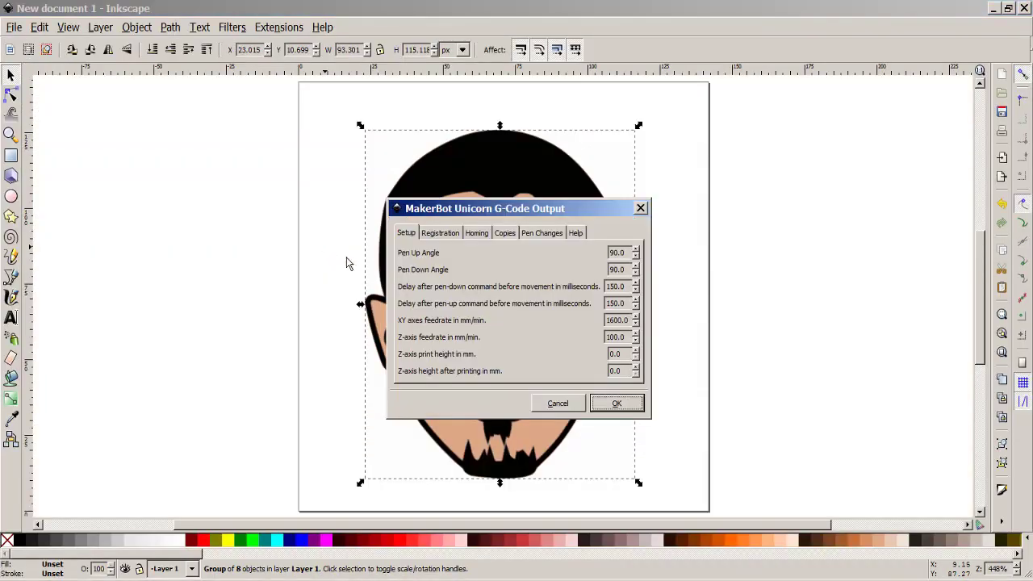
click(617, 406)
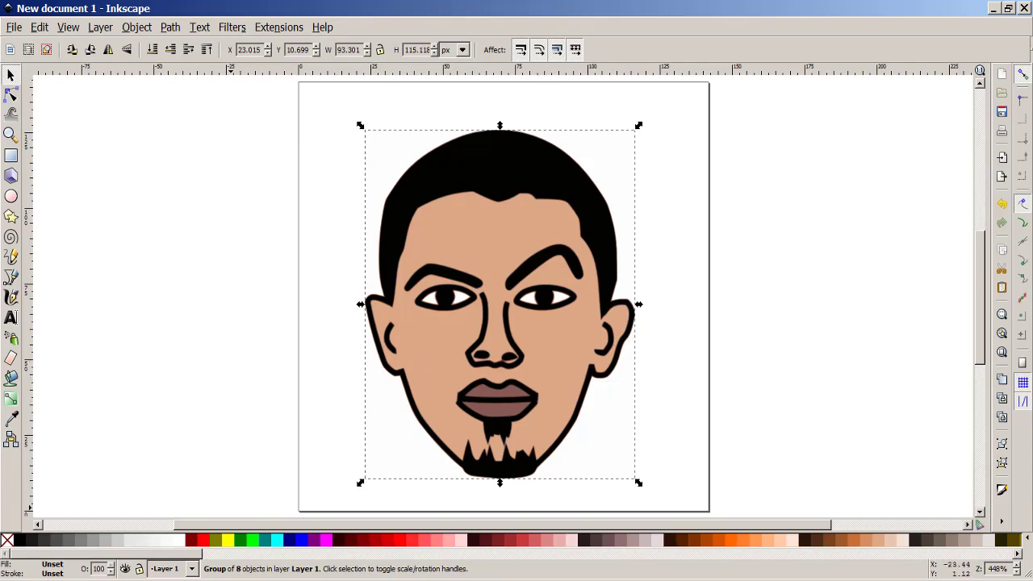
- Open me_logo.gcode from the "G_code files for the Plotter" folder in Notepad++
right_click(161, 580)
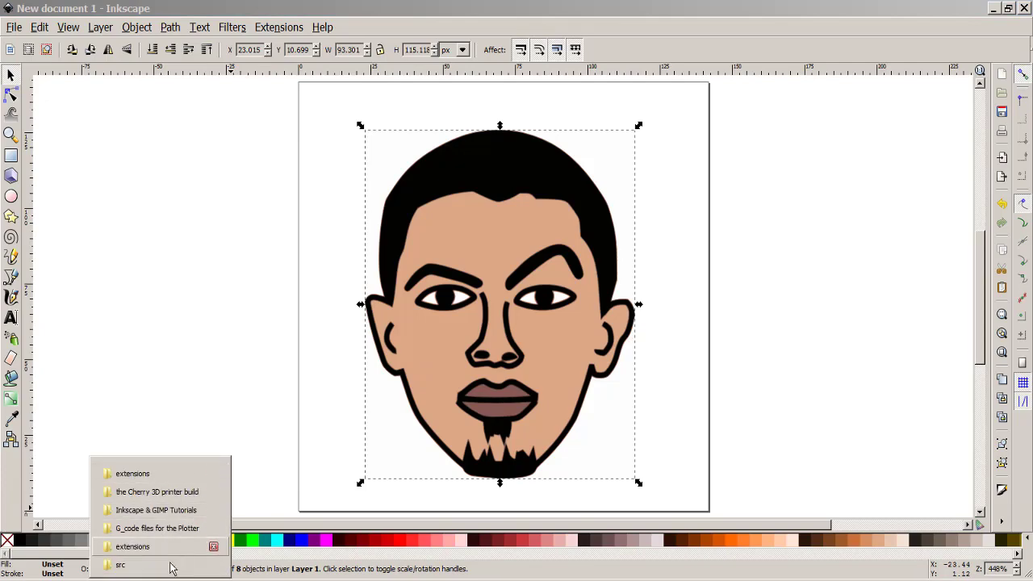
click(153, 529)
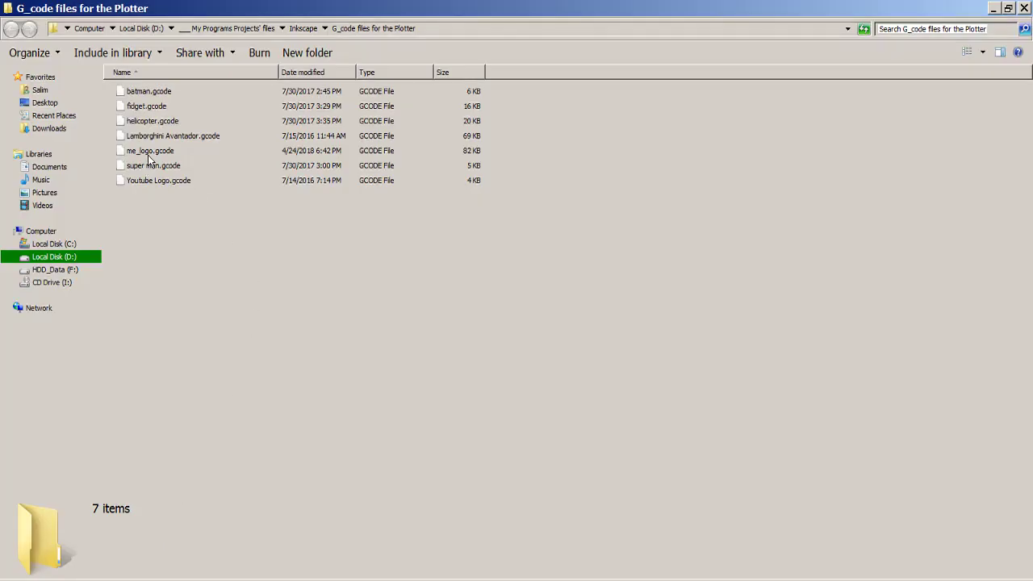
click(148, 156)
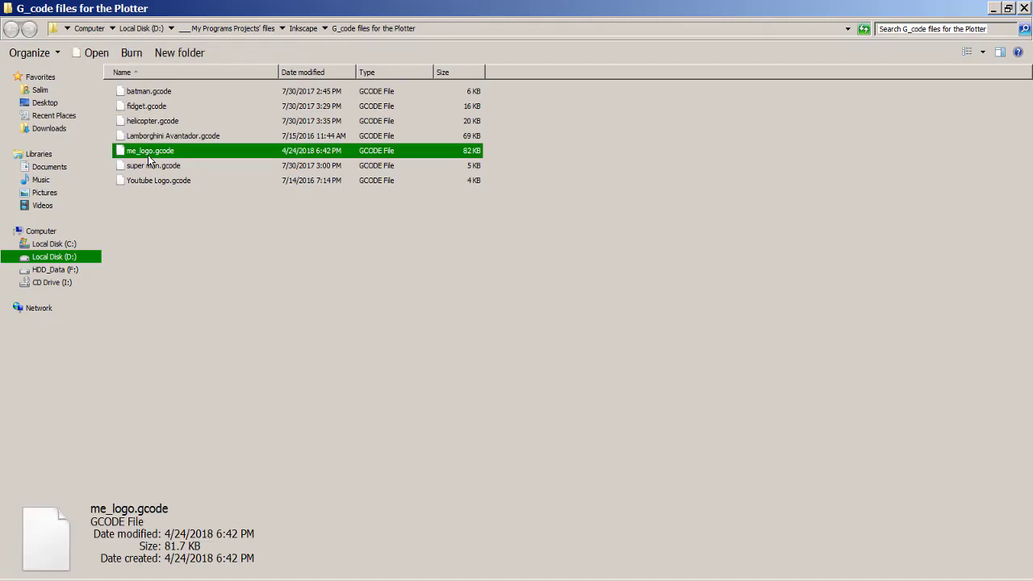
right_click(148, 155)
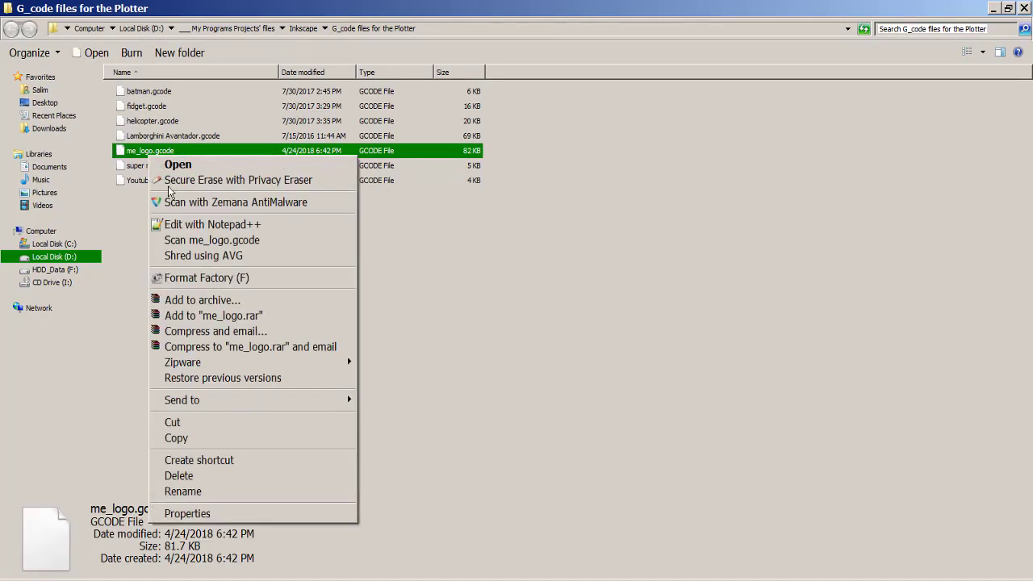
click(239, 226)
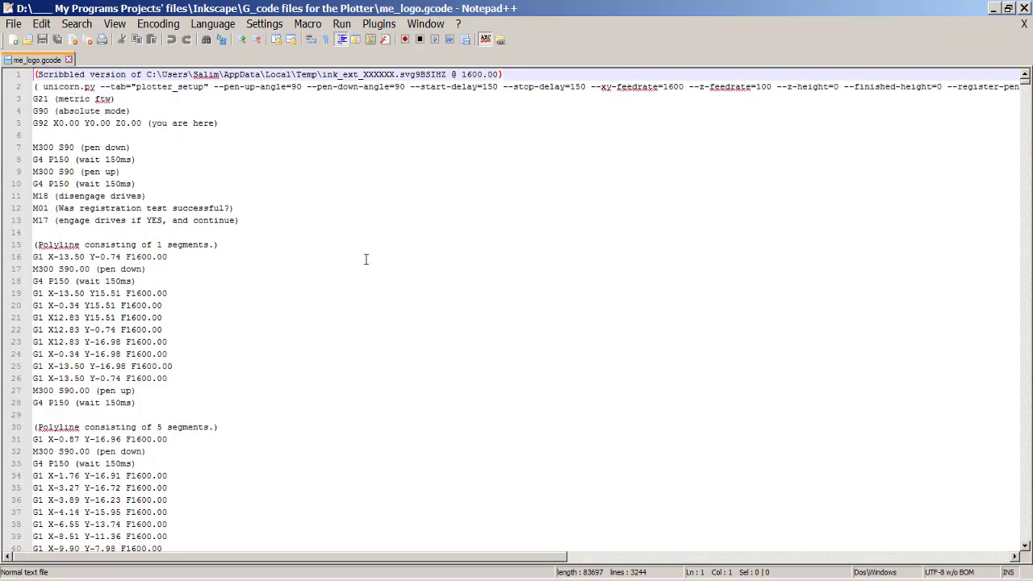
- Examine the G-code from its header to the end-of-job commands, and close the file to return to the Inkscape drawing
scroll(366, 259, down, 20)
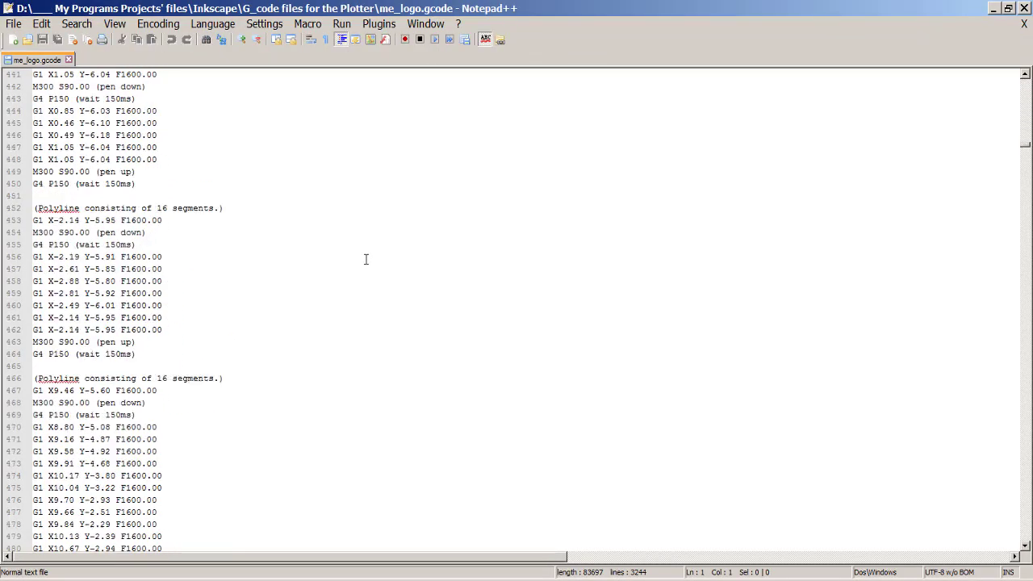
scroll(366, 259, down, 20)
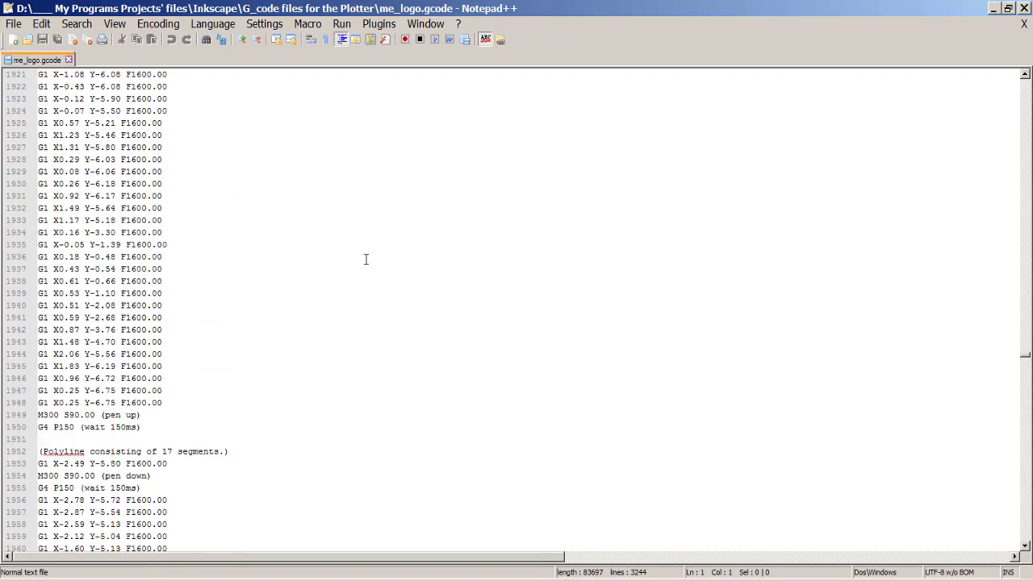
scroll(366, 259, down, 20)
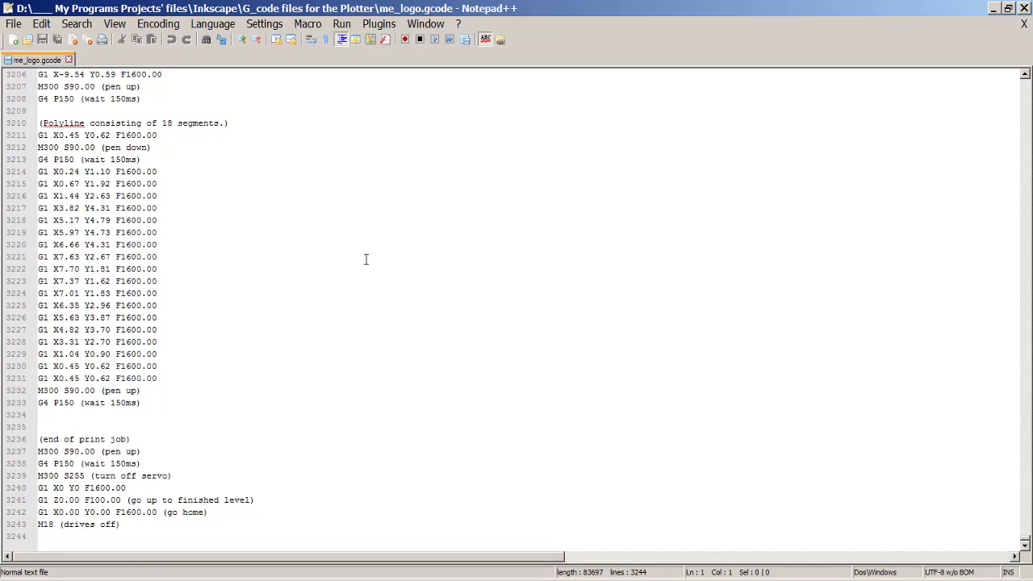
drag(366, 259, 756, 170)
click(1025, 8)
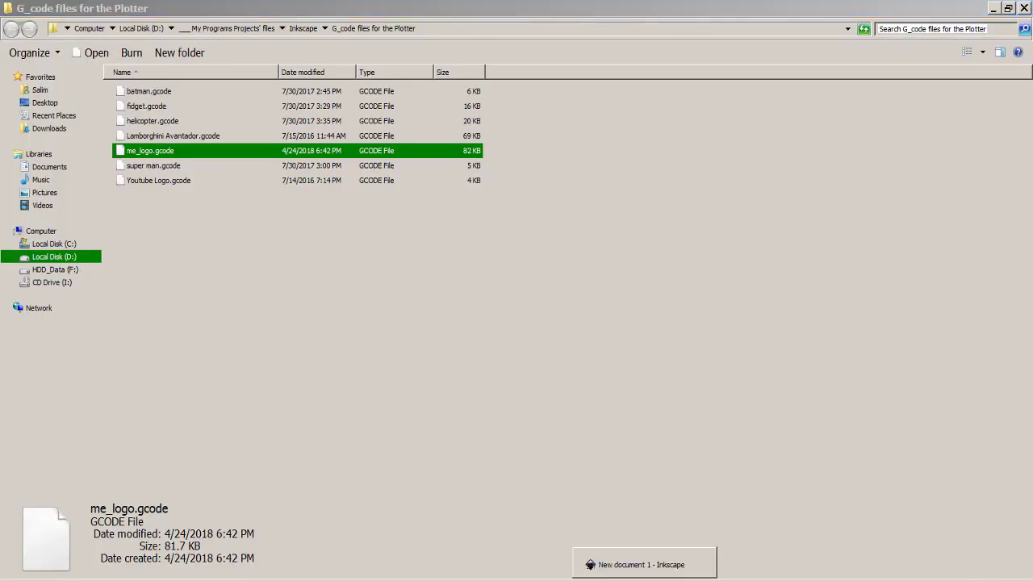
click(645, 575)
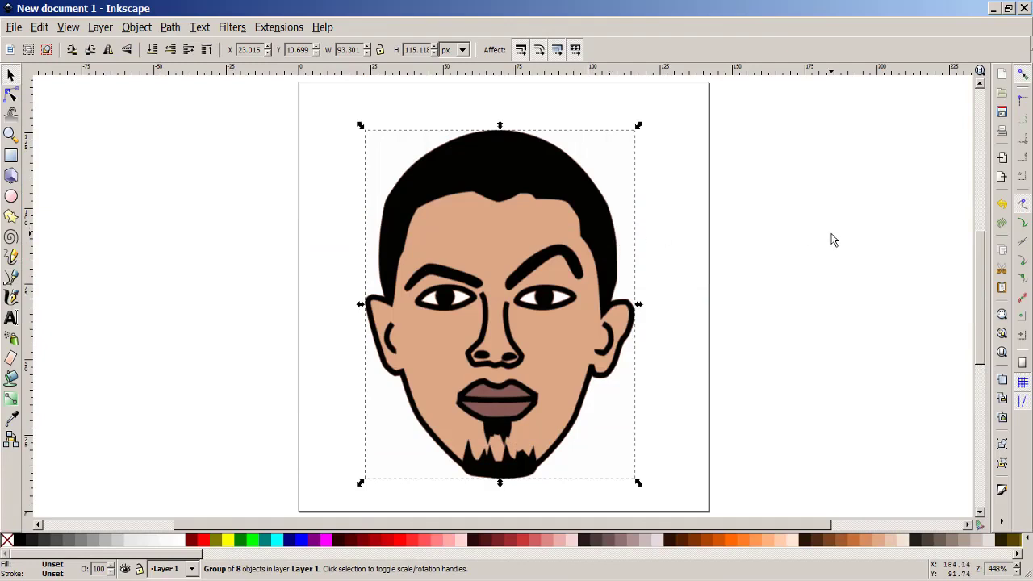